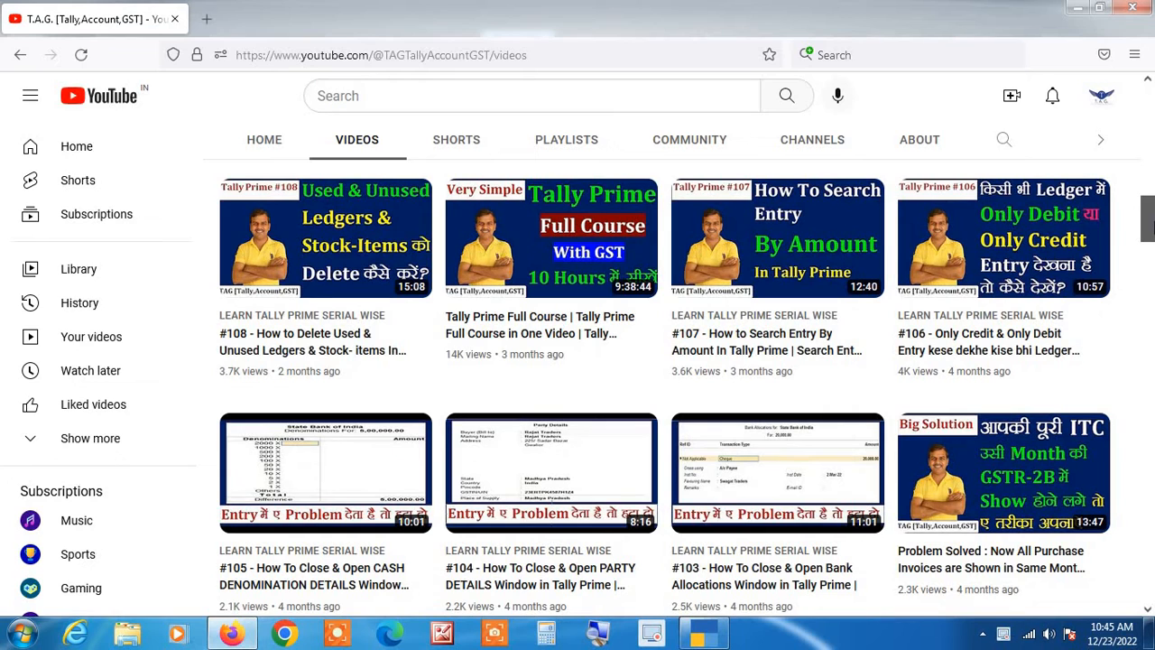
- Look through the channel's video list and minimize the browser to return to TallyPrime
{"action": "left_click_drag", "start_coordinate": [1151, 226], "coordinate": [1152, 523]}
{"action": "left_click", "coordinate": [1077, 7]}
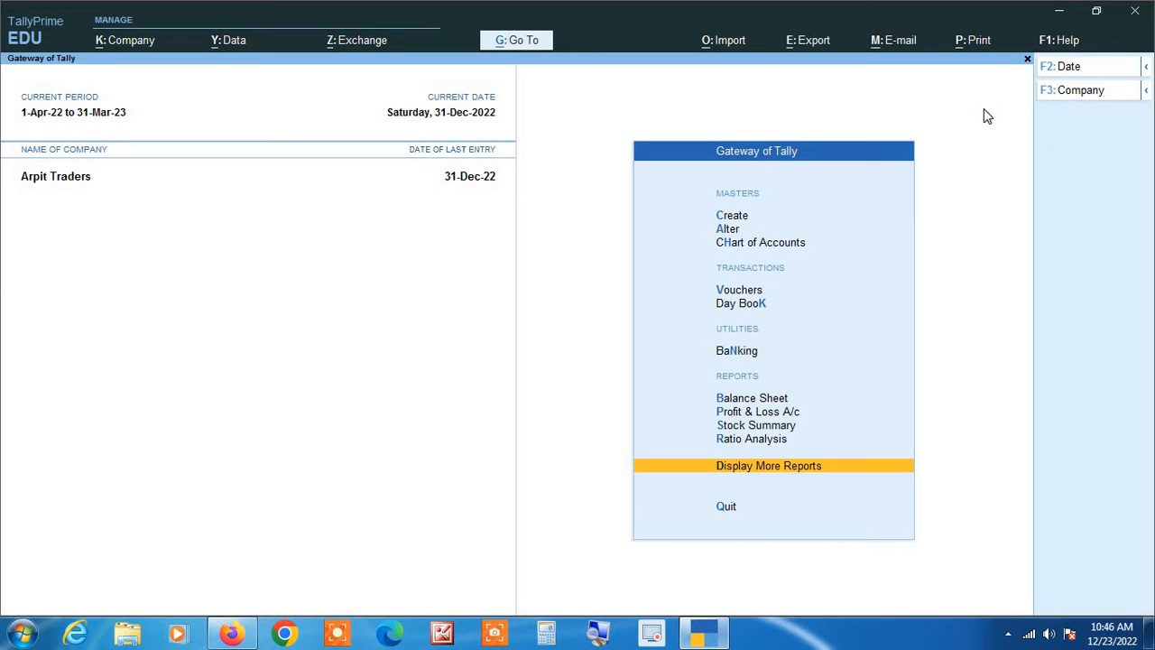
- Open the Account Books reports under Display More Reports
{"action": "key", "text": "Return"}
{"action": "key", "text": "Down"}
{"action": "key", "text": "Down"}
{"action": "key", "text": "Down"}
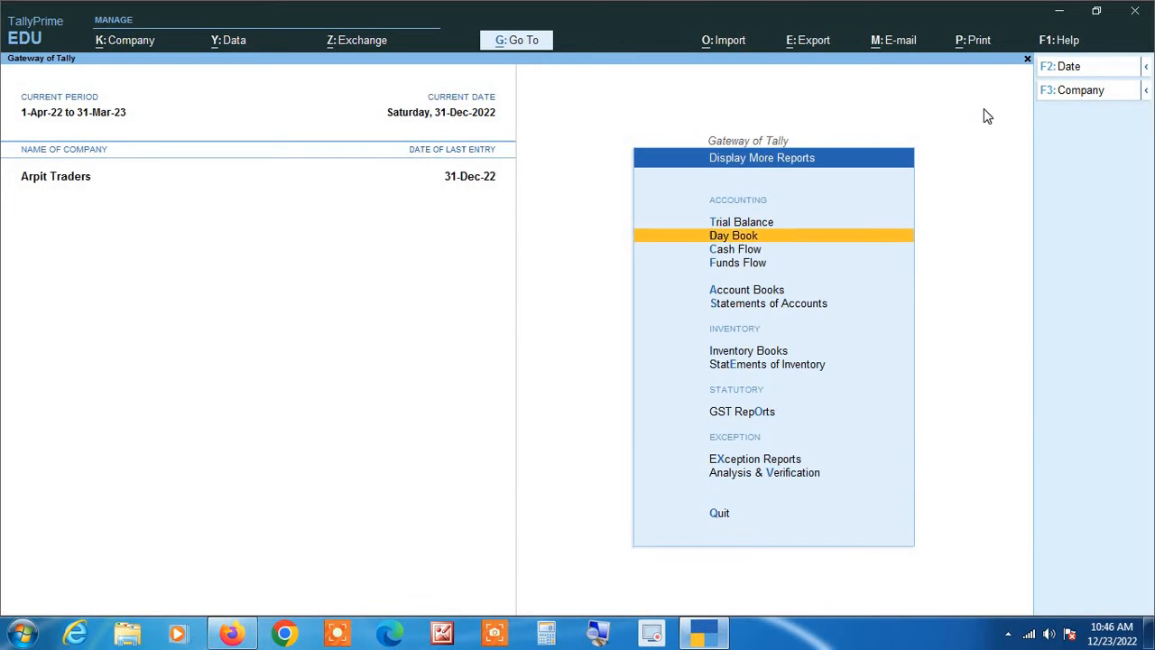
{"action": "key", "text": "Down"}
{"action": "key", "text": "Return"}
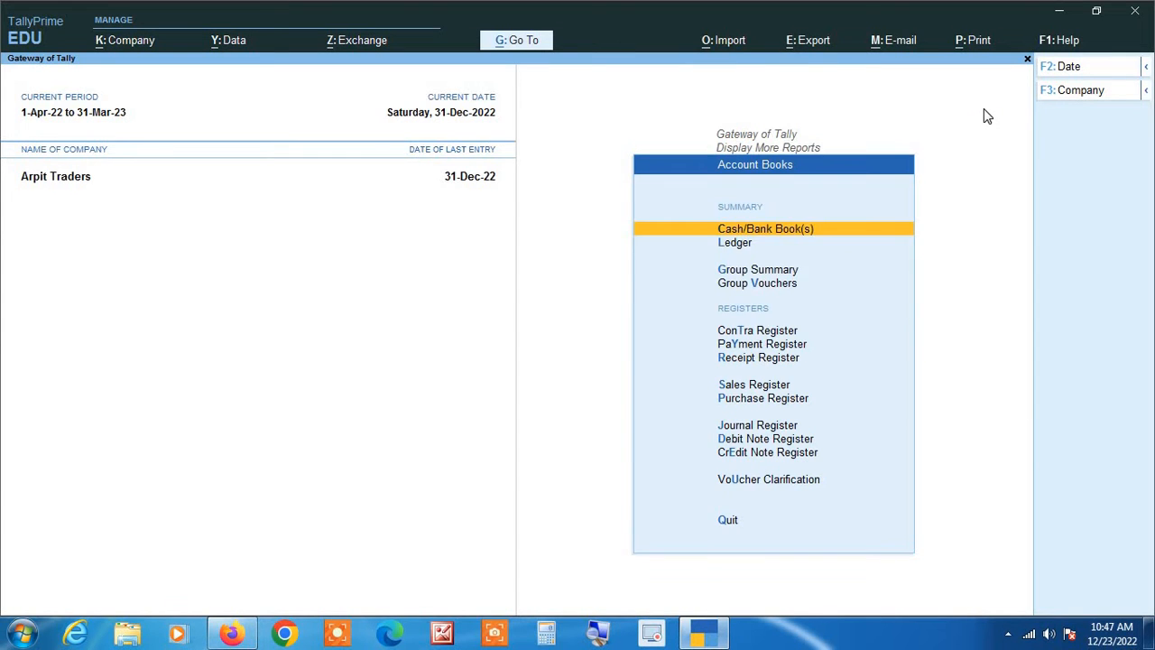
- Open the Sales Register and list the sales vouchers for December 2022
{"action": "key", "text": "Down"}
{"action": "key", "text": "Down"}
{"action": "key", "text": "Down"}
{"action": "key", "text": "Down"}
{"action": "key", "text": "Down"}
{"action": "key", "text": "Down"}
{"action": "key", "text": "Down"}
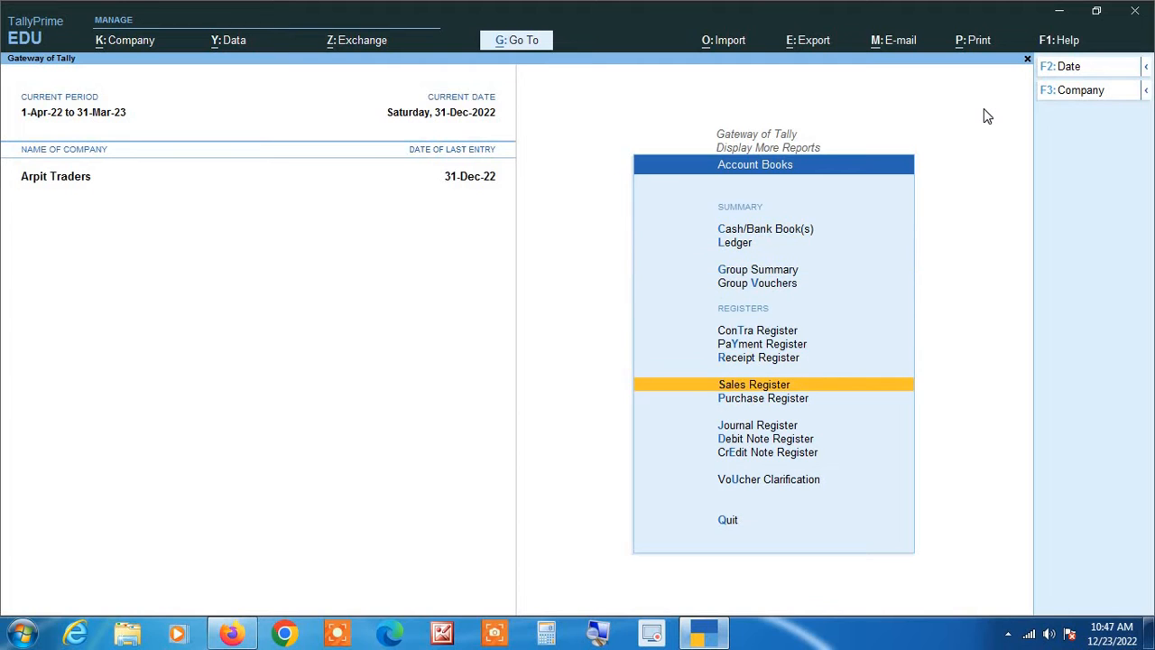
{"action": "key", "text": "Return"}
{"action": "key", "text": "Return"}
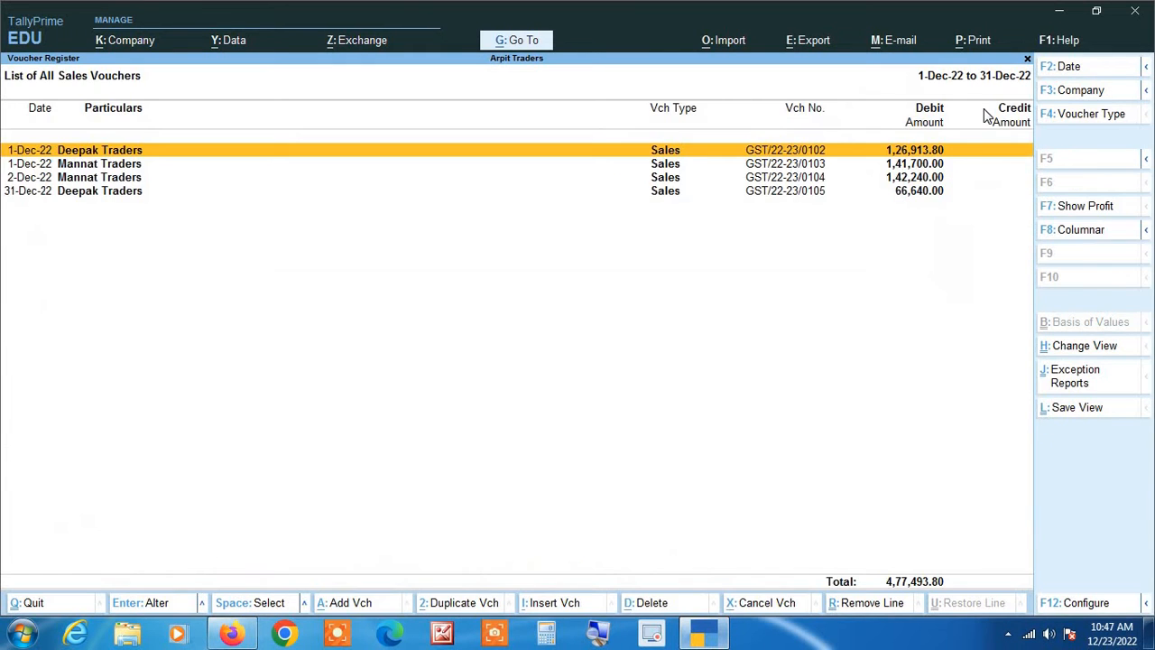
- Open the 2-Dec-22 sales voucher GST/22-23/0104 for Mannat Traders for alteration
{"action": "key", "text": "Down"}
{"action": "key", "text": "Down"}
{"action": "key", "text": "Return"}
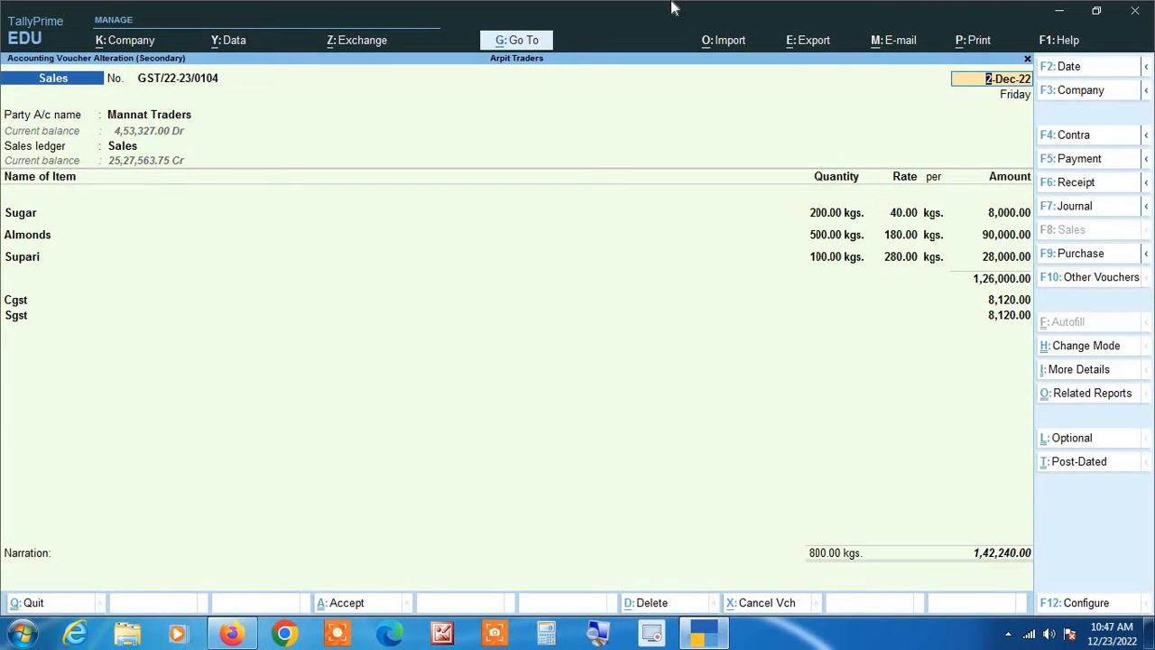
- Start exporting the current sales voucher and open its export configuration
{"action": "left_click", "coordinate": [812, 45]}
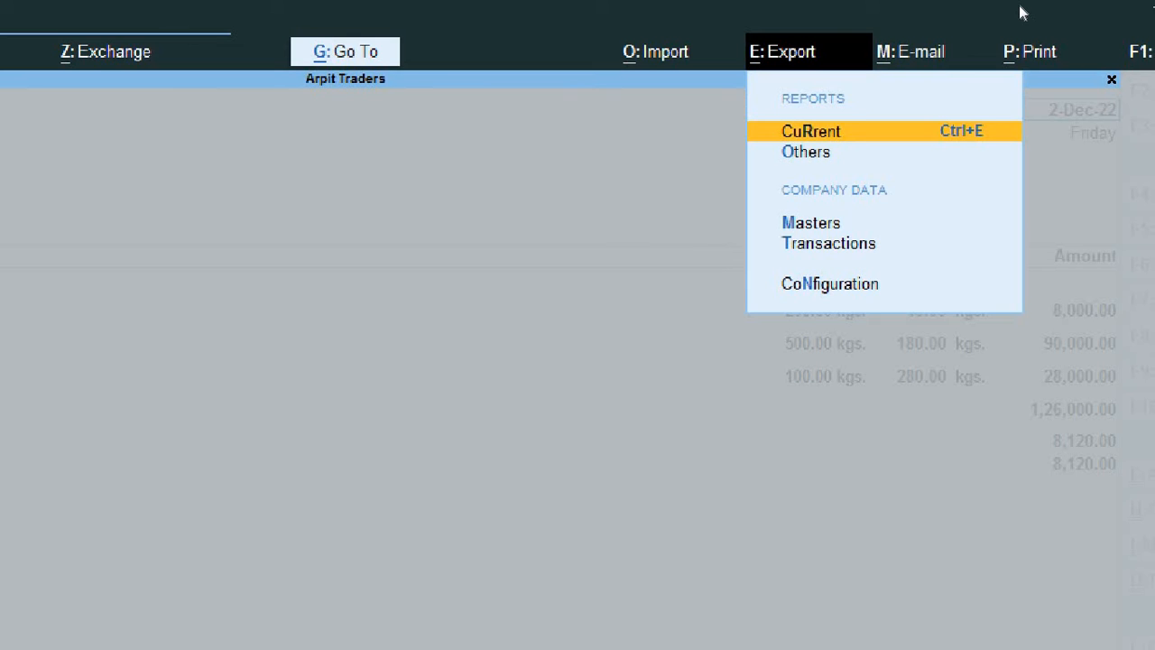
{"action": "key", "text": "Return"}
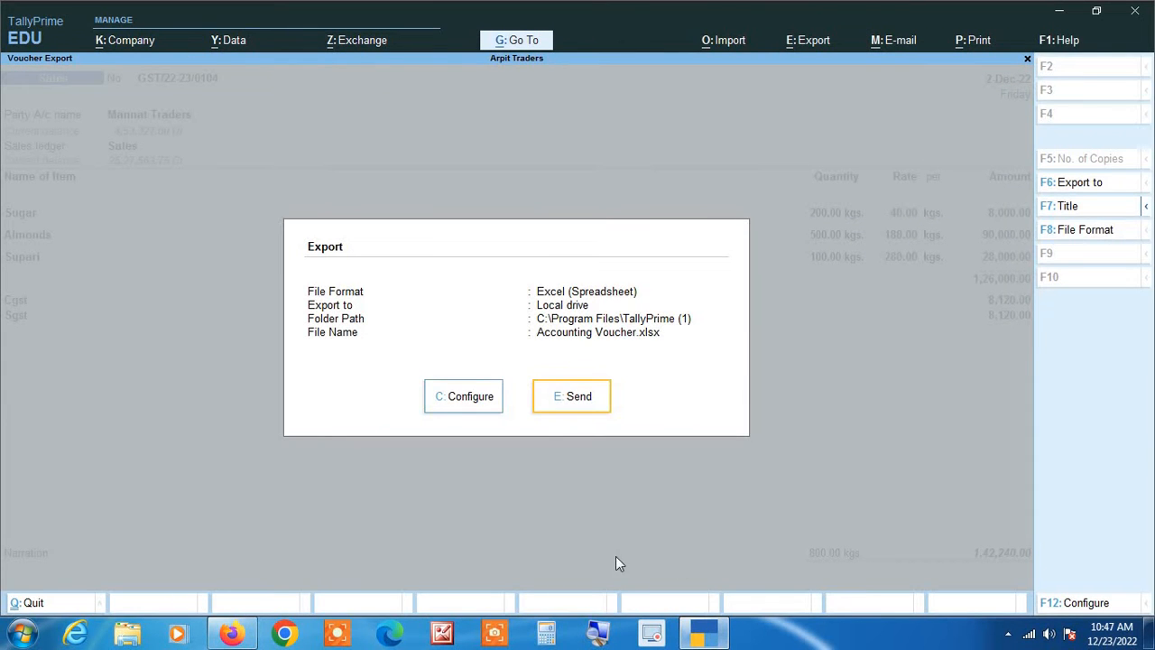
{"action": "left_click", "coordinate": [598, 632]}
{"action": "key", "text": "Left"}
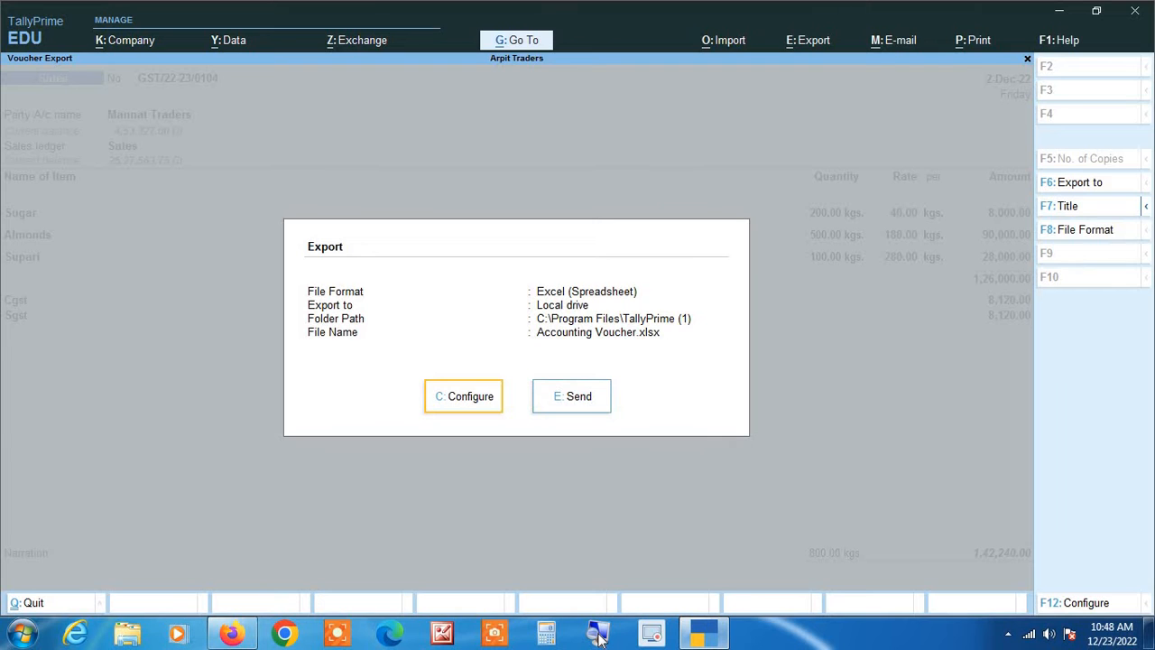
{"action": "key", "text": "c"}
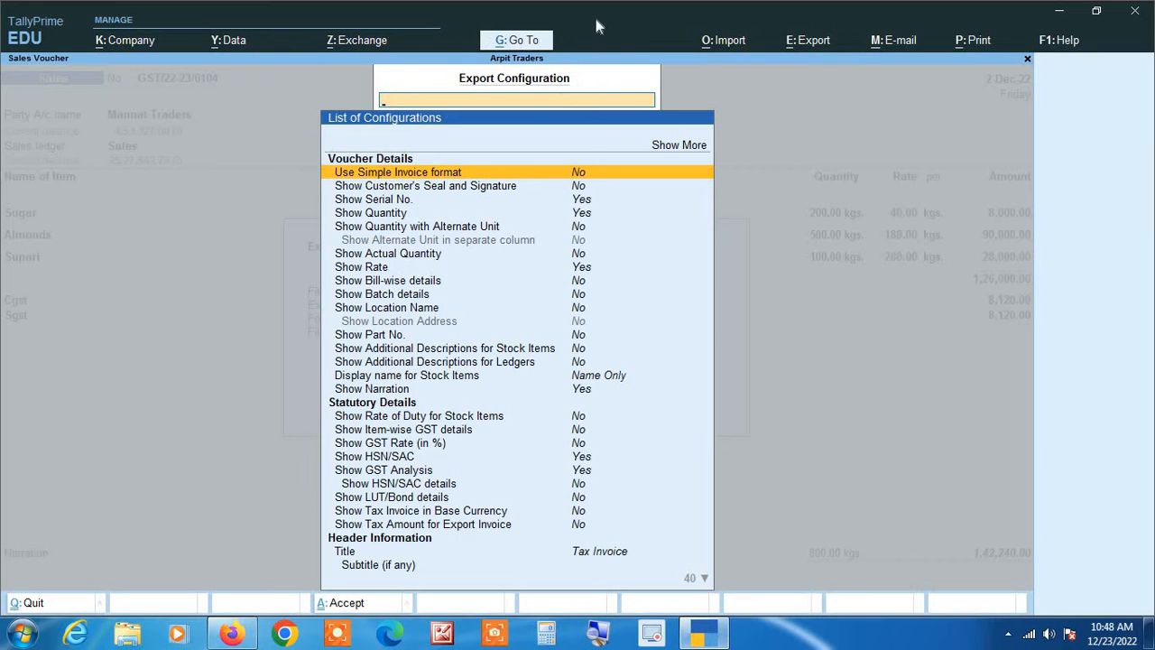
- Set the export file format to PDF (Read-only document) with Digital Signature left as Not Applicable
{"action": "key", "text": "Down"}
{"action": "key", "text": "Down"}
{"action": "key", "text": "Down"}
{"action": "key", "text": "Down"}
{"action": "key", "text": "Down"}
{"action": "key", "text": "Down"}
{"action": "key", "text": "Down"}
{"action": "key", "text": "Down"}
{"action": "key", "text": "Down"}
{"action": "key", "text": "Down"}
{"action": "key", "text": "Down"}
{"action": "key", "text": "Down"}
{"action": "key", "text": "Down"}
{"action": "key", "text": "Down"}
{"action": "key", "text": "Down"}
{"action": "key", "text": "Down"}
{"action": "key", "text": "Down"}
{"action": "key", "text": "Down"}
{"action": "key", "text": "Down"}
{"action": "key", "text": "Down"}
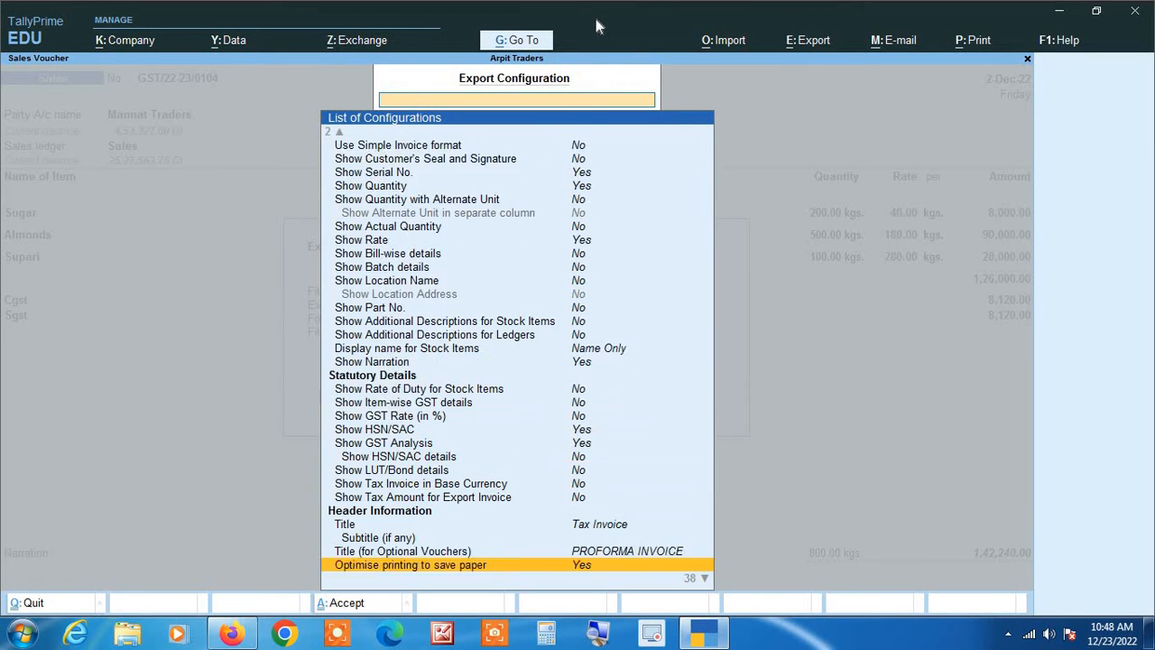
{"action": "key", "text": "Down"}
{"action": "key", "text": "Down"}
{"action": "key", "text": "Down"}
{"action": "key", "text": "Down"}
{"action": "key", "text": "Down"}
{"action": "key", "text": "Down"}
{"action": "key", "text": "Down"}
{"action": "key", "text": "Down"}
{"action": "key", "text": "Down"}
{"action": "key", "text": "Down"}
{"action": "key", "text": "Down"}
{"action": "key", "text": "Down"}
{"action": "key", "text": "Down"}
{"action": "key", "text": "Down"}
{"action": "key", "text": "Down"}
{"action": "key", "text": "Down"}
{"action": "key", "text": "Down"}
{"action": "key", "text": "Down"}
{"action": "key", "text": "Down"}
{"action": "key", "text": "Down"}
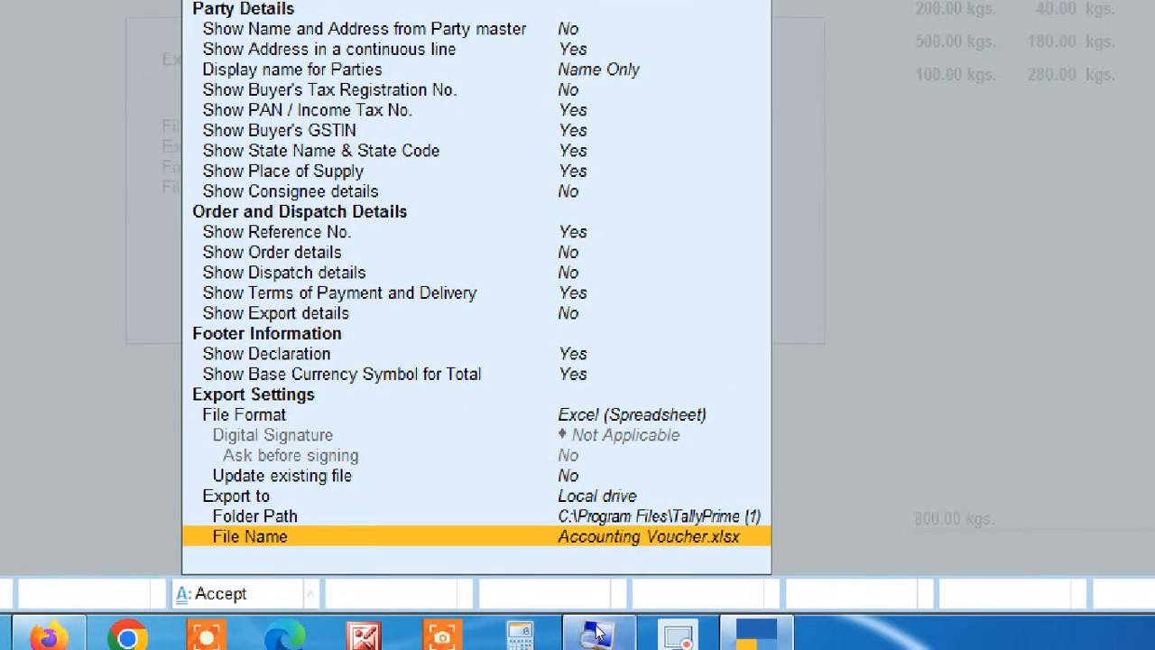
{"action": "key", "text": "Up"}
{"action": "key", "text": "Up"}
{"action": "key", "text": "Up"}
{"action": "key", "text": "Up"}
{"action": "key", "text": "Up"}
{"action": "key", "text": "Up"}
{"action": "key", "text": "Up"}
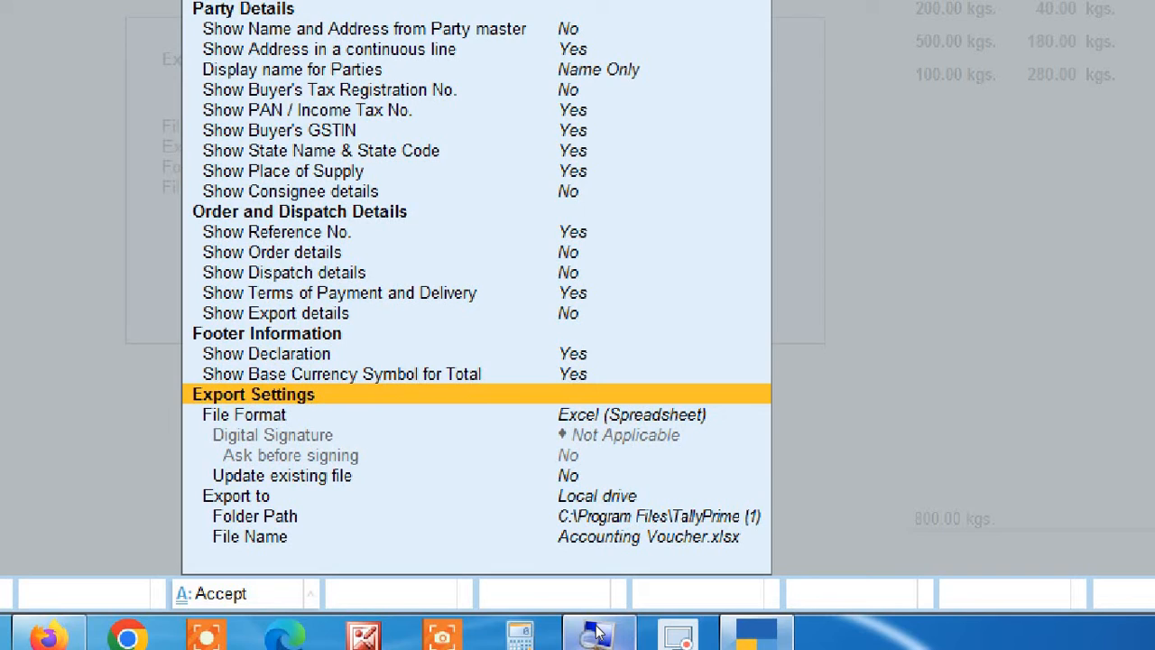
{"action": "key", "text": "Down"}
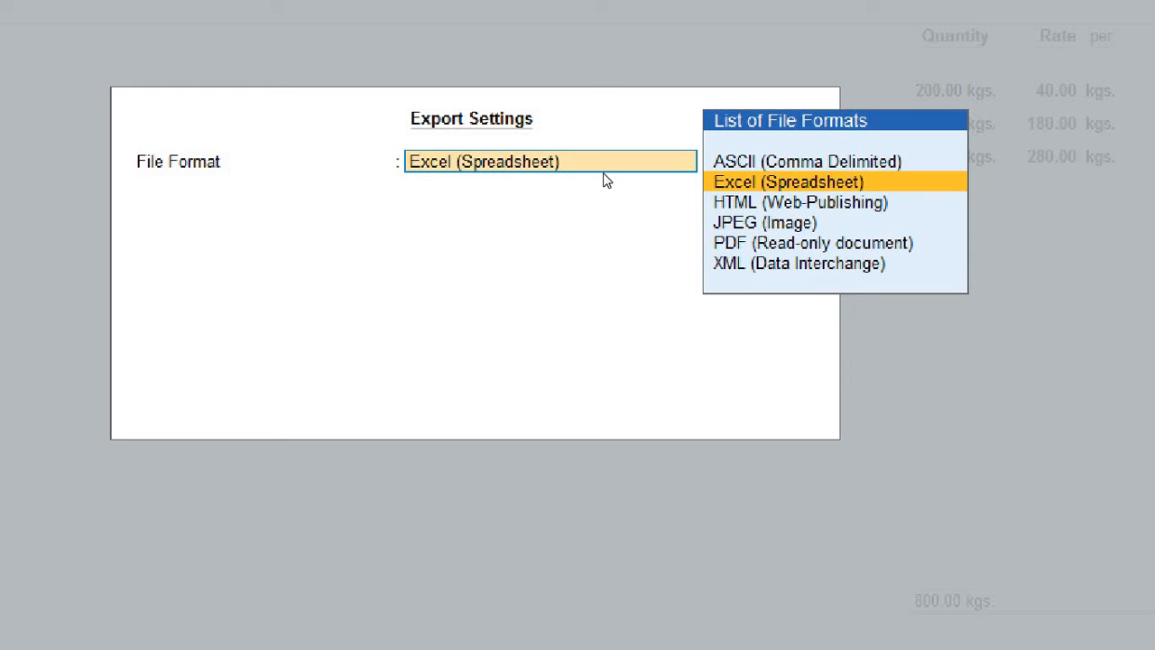
{"action": "key", "text": "Down"}
{"action": "key", "text": "Down"}
{"action": "key", "text": "Down"}
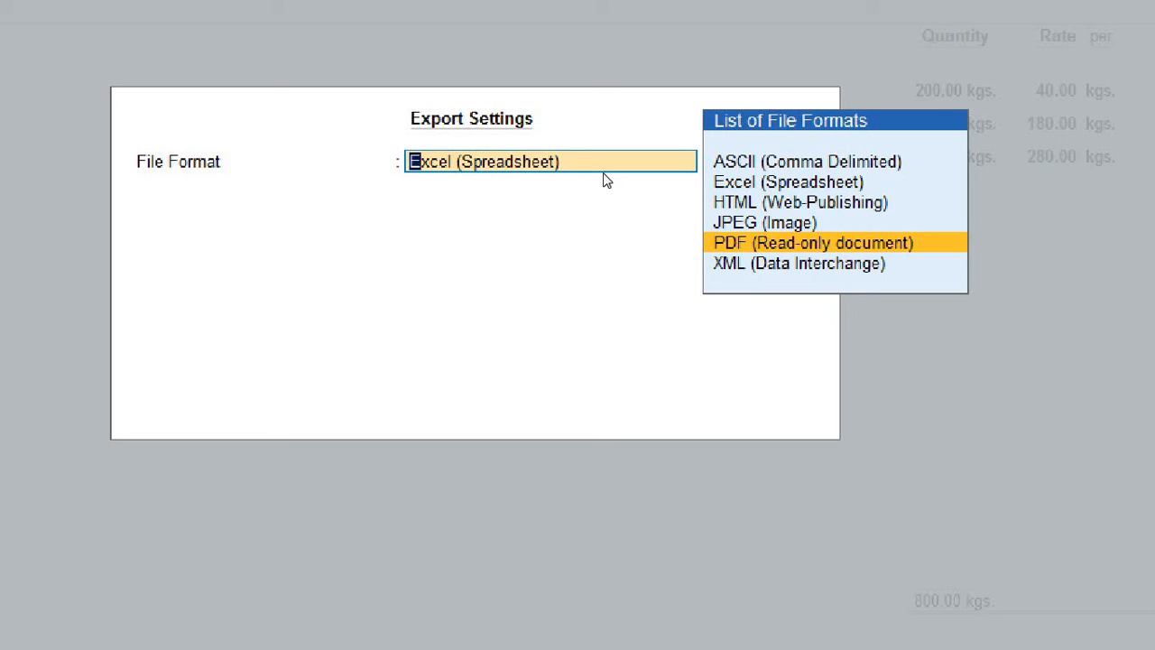
{"action": "key", "text": "Return"}
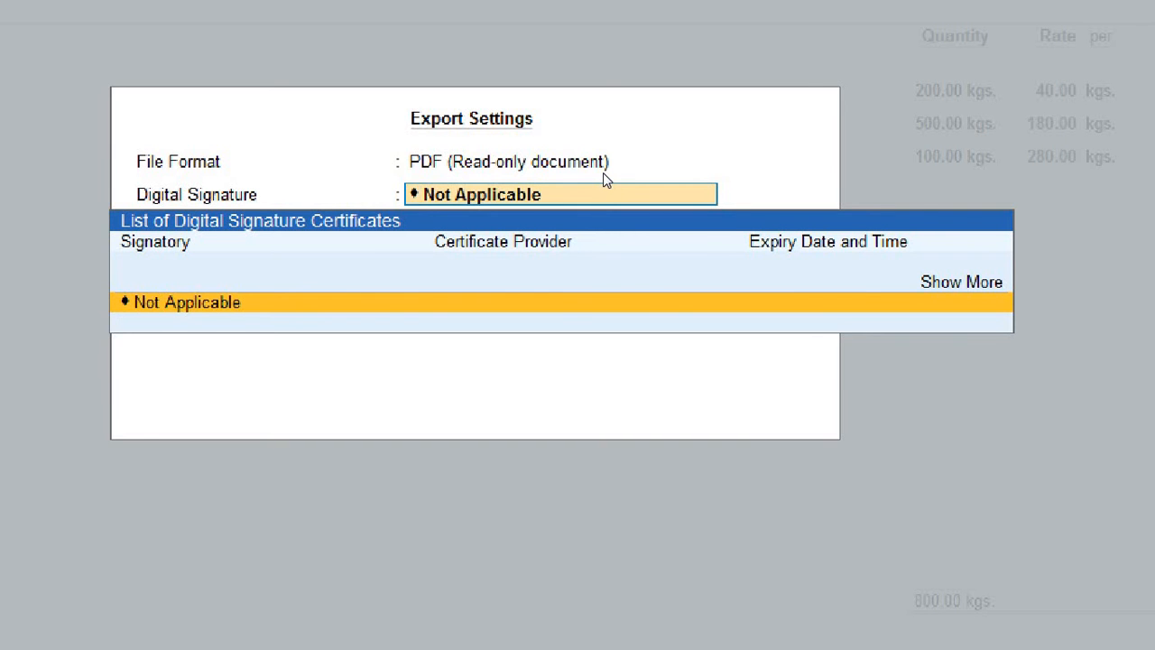
{"action": "key", "text": "Return"}
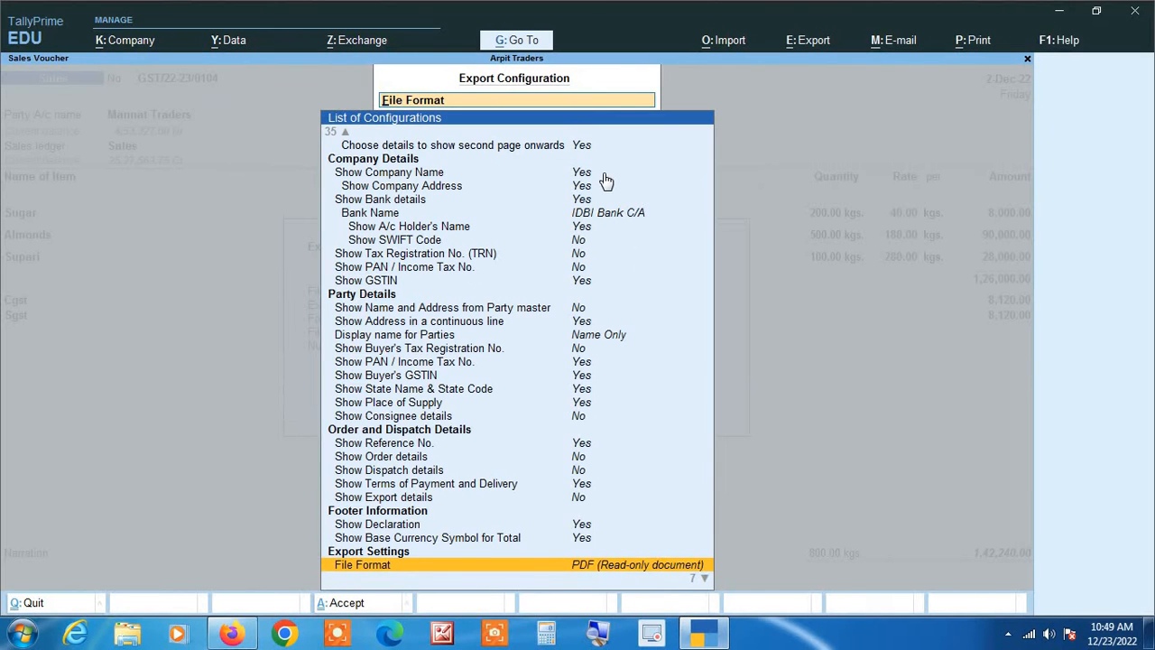
- Review the export settings from File Format to File Name in the configuration list
{"action": "key", "text": "Down"}
{"action": "key", "text": "Down"}
{"action": "key", "text": "Down"}
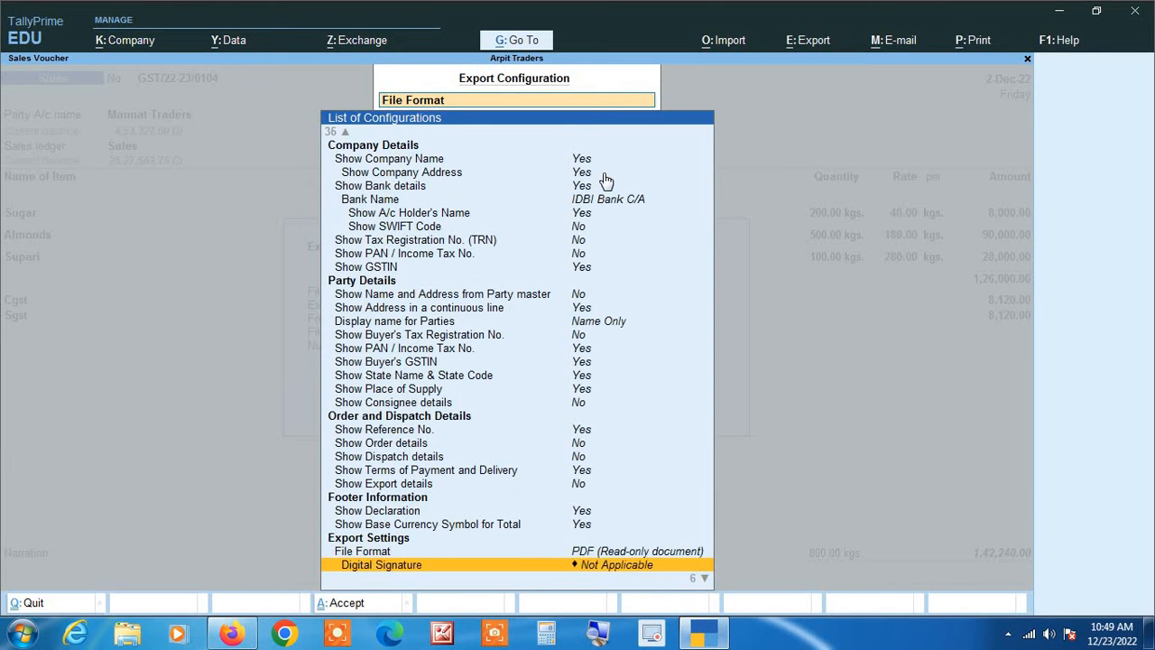
{"action": "key", "text": "Down"}
{"action": "key", "text": "Down"}
{"action": "key", "text": "Down"}
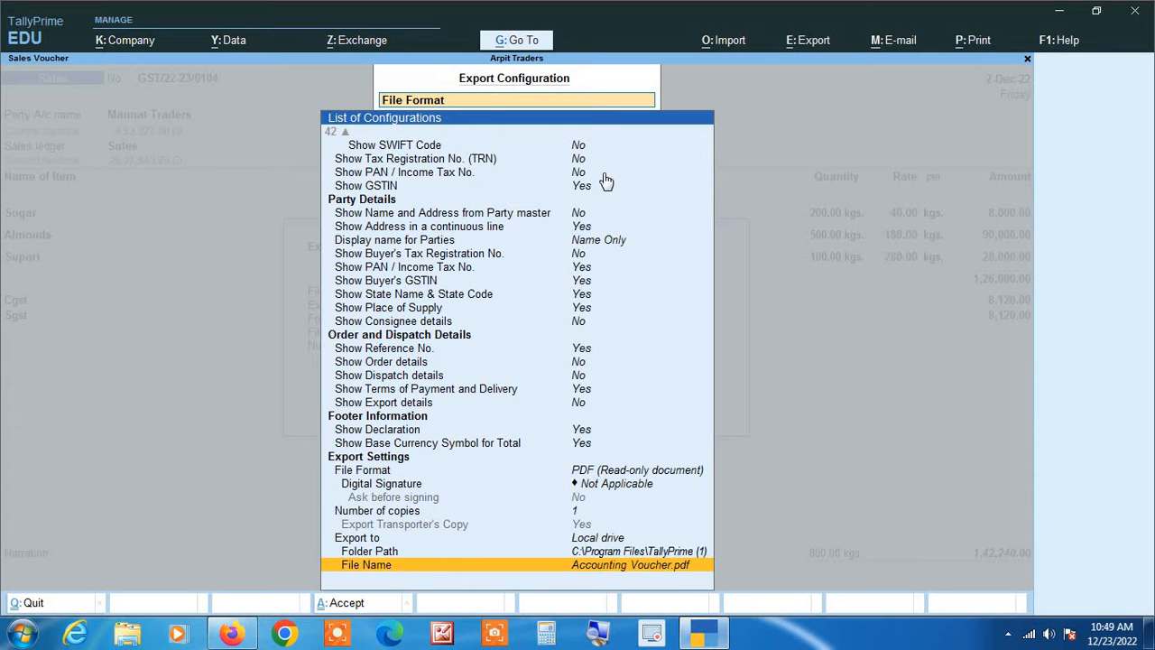
{"action": "left_click", "coordinate": [597, 632]}
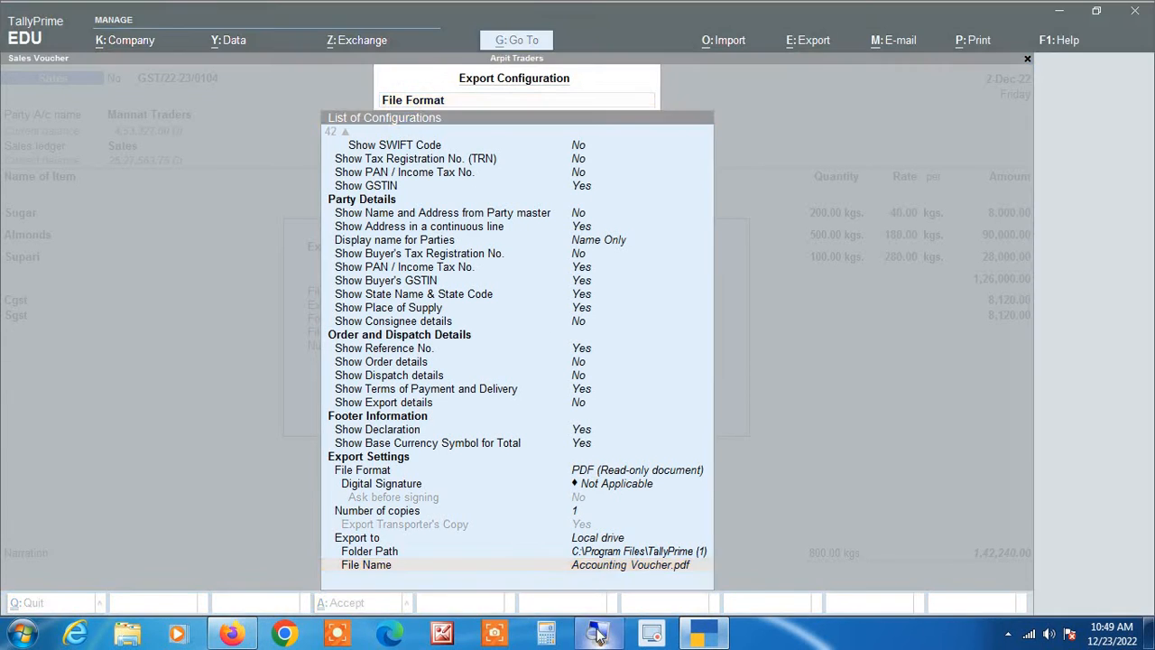
{"action": "left_click", "coordinate": [597, 633]}
{"action": "key", "text": "Up"}
{"action": "key", "text": "Up"}
{"action": "key", "text": "Up"}
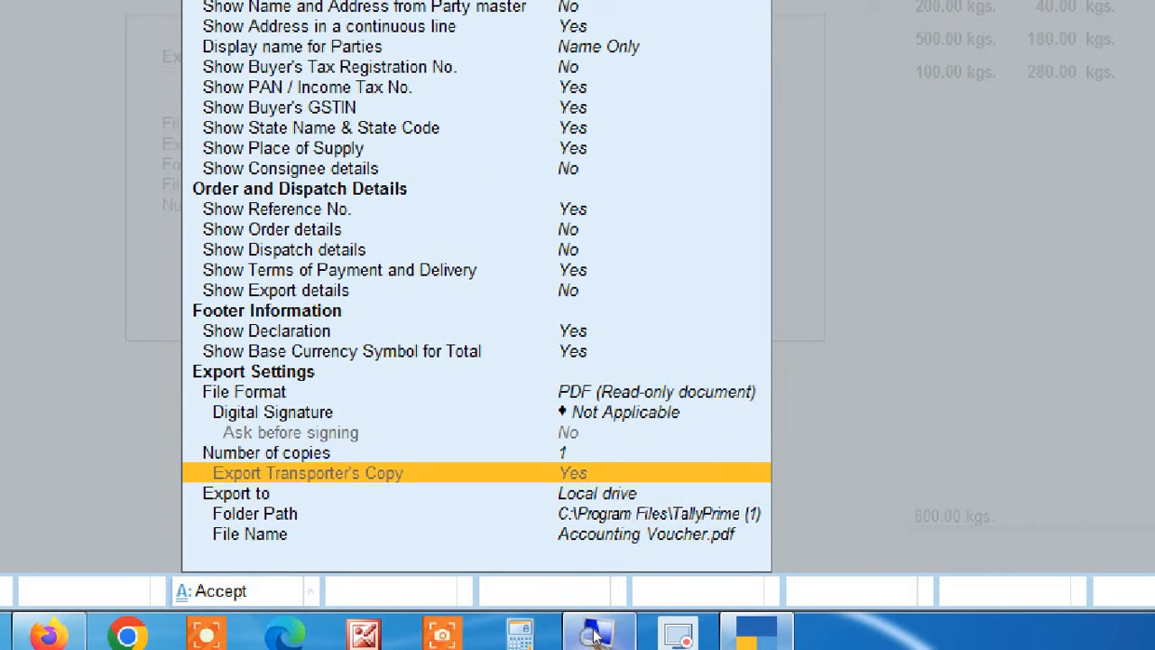
{"action": "key", "text": "Up"}
{"action": "key", "text": "Up"}
{"action": "key", "text": "Up"}
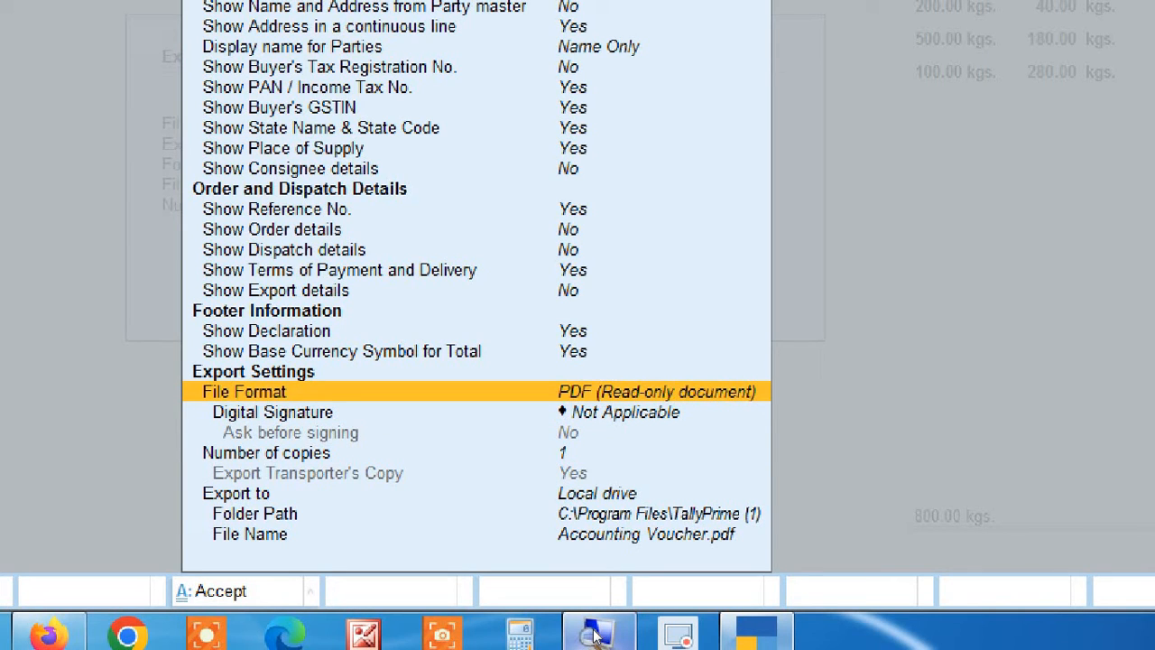
- Open the export Folder Path setting for editing
{"action": "key", "text": "Down"}
{"action": "key", "text": "Down"}
{"action": "key", "text": "Down"}
{"action": "key", "text": "Down"}
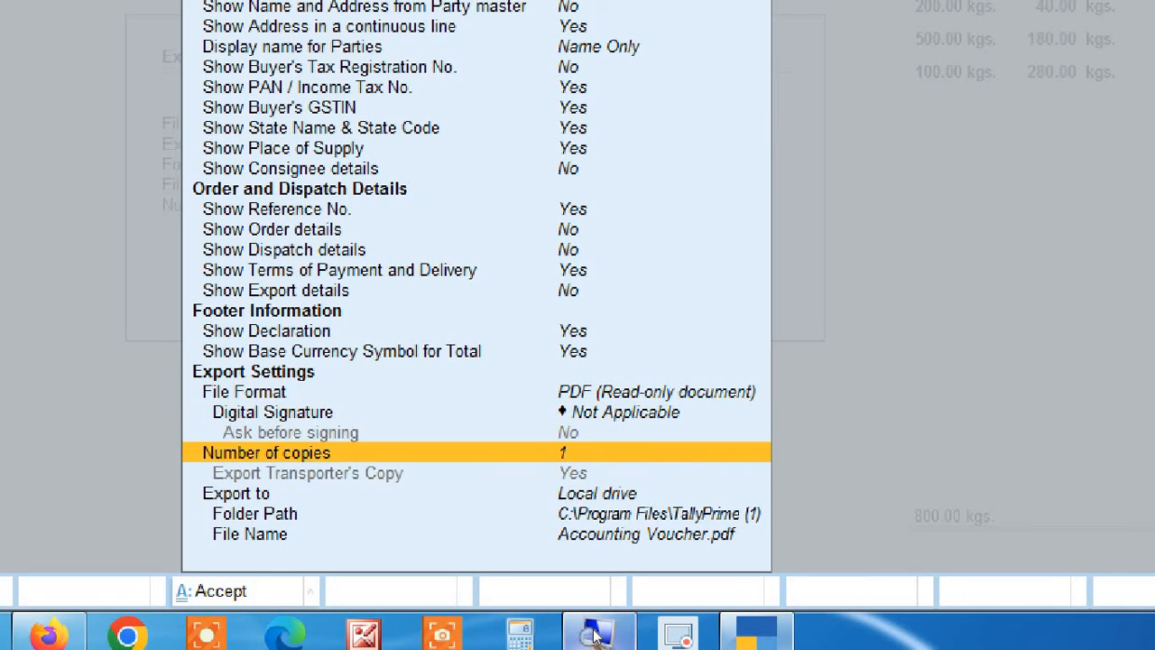
{"action": "key", "text": "Down"}
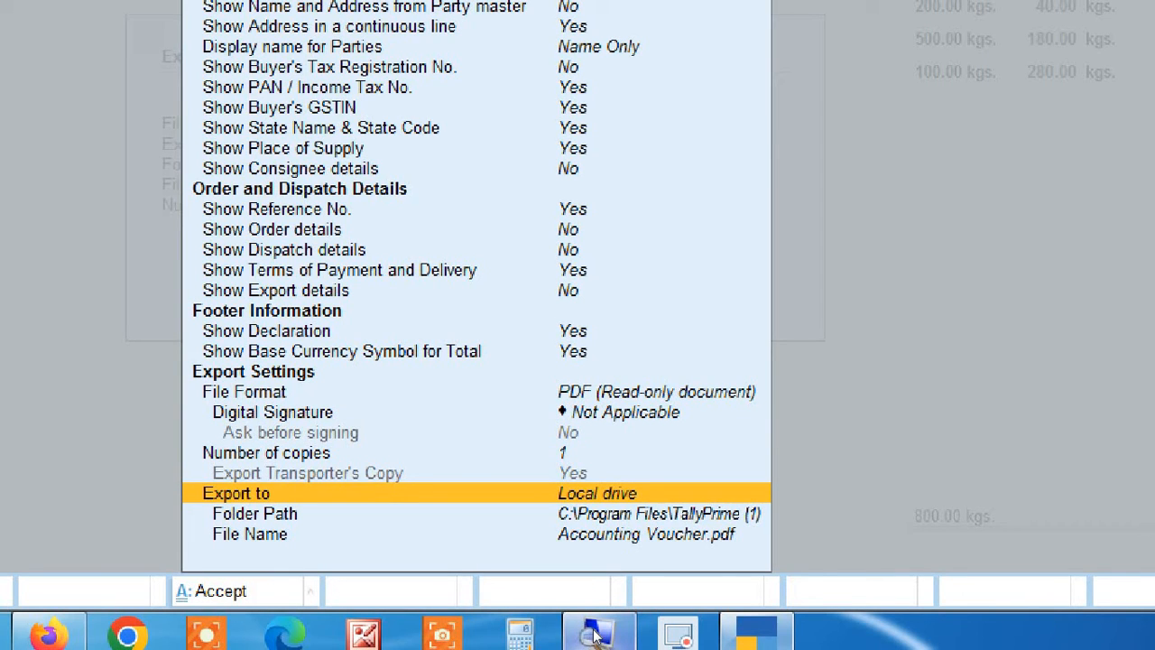
{"action": "key", "text": "Down"}
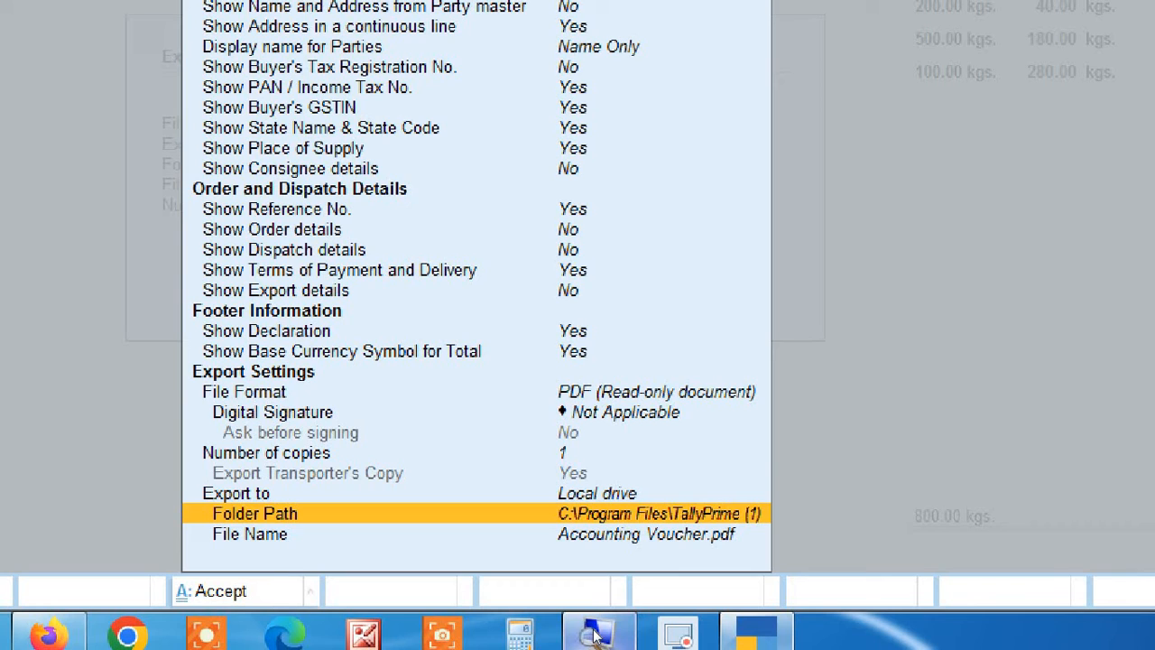
{"action": "key", "text": "Return"}
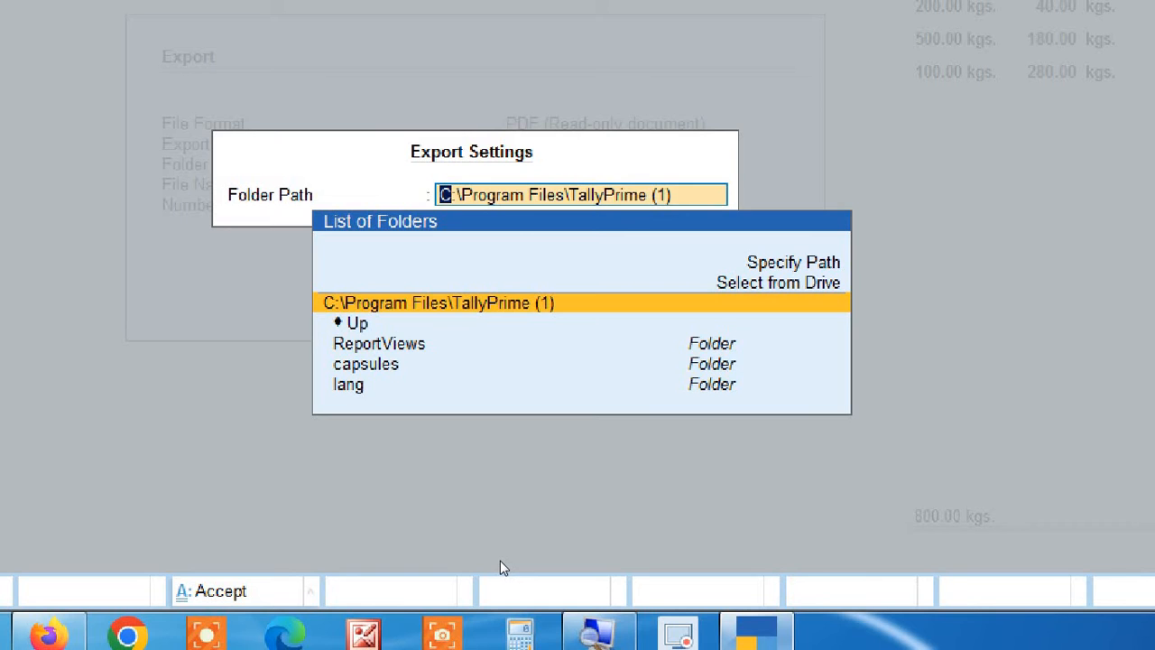
{"action": "key", "text": "Up"}
{"action": "key", "text": "Up"}
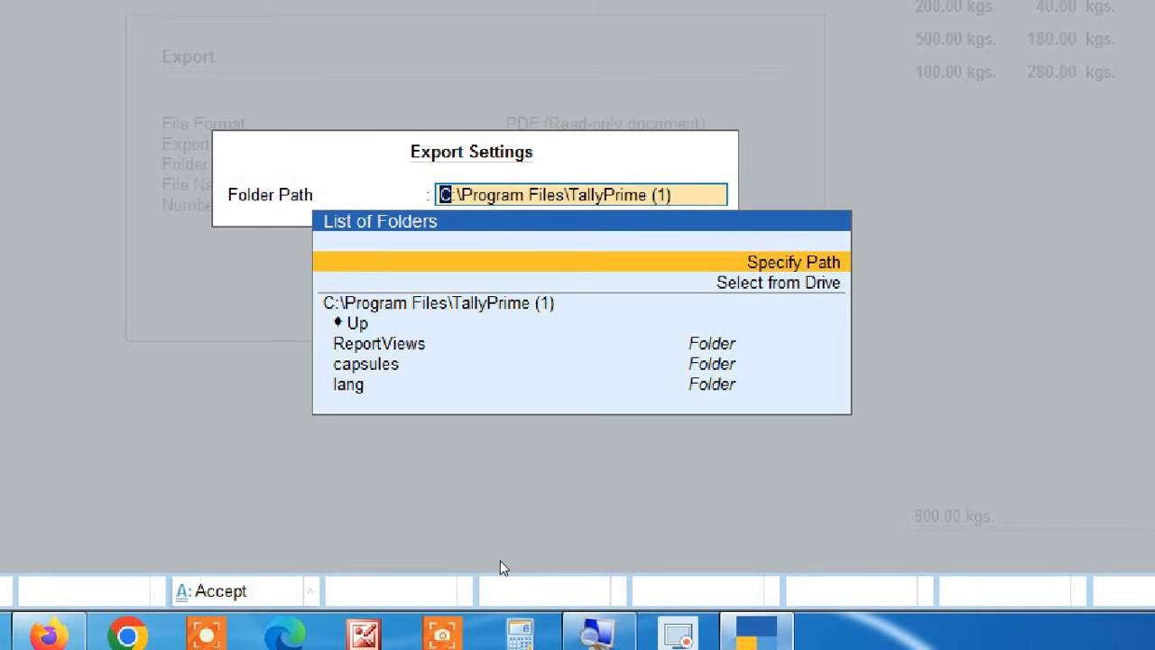
{"action": "key", "text": "Down"}
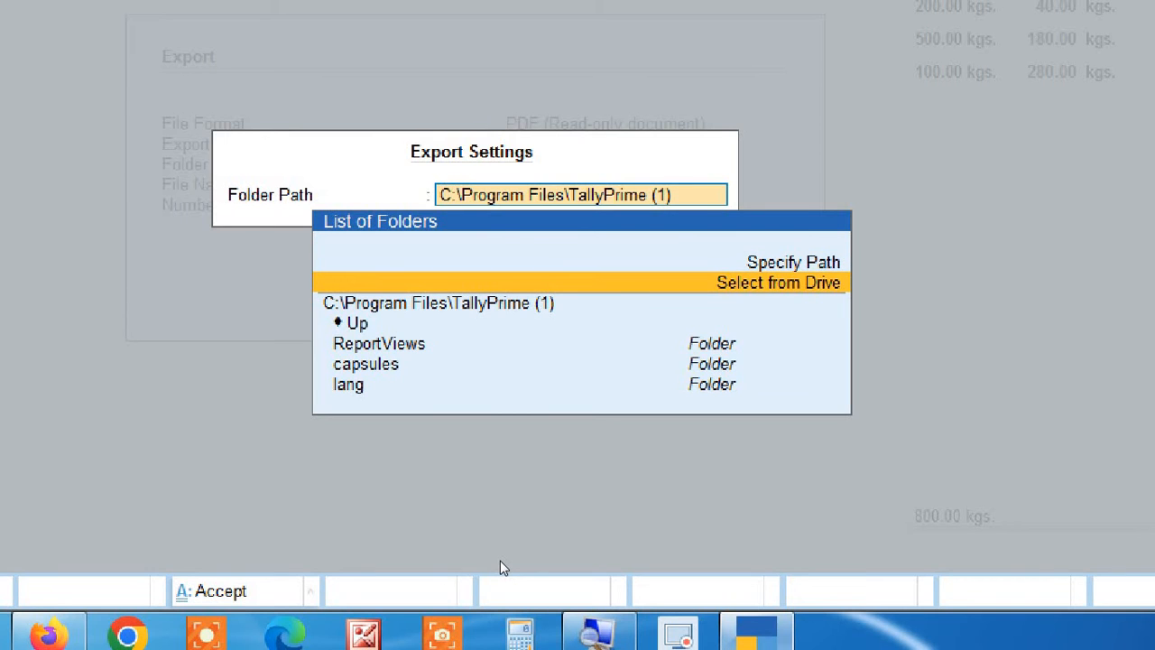
{"action": "key", "text": "Up"}
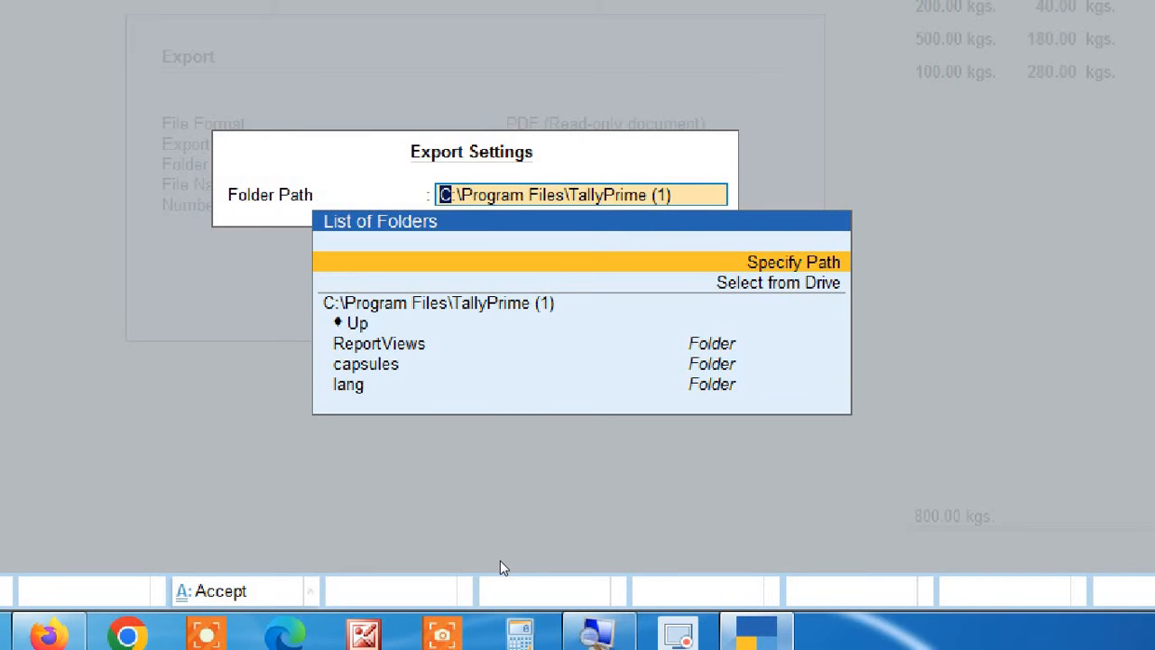
{"action": "key", "text": "Return"}
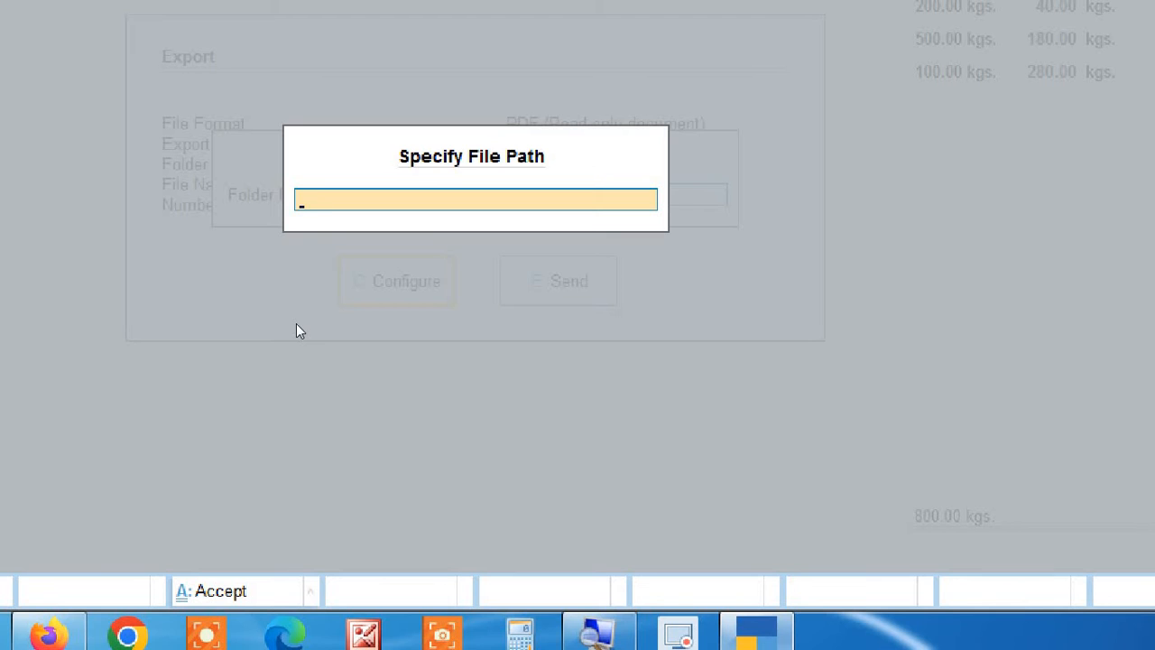
{"action": "key", "text": "Escape"}
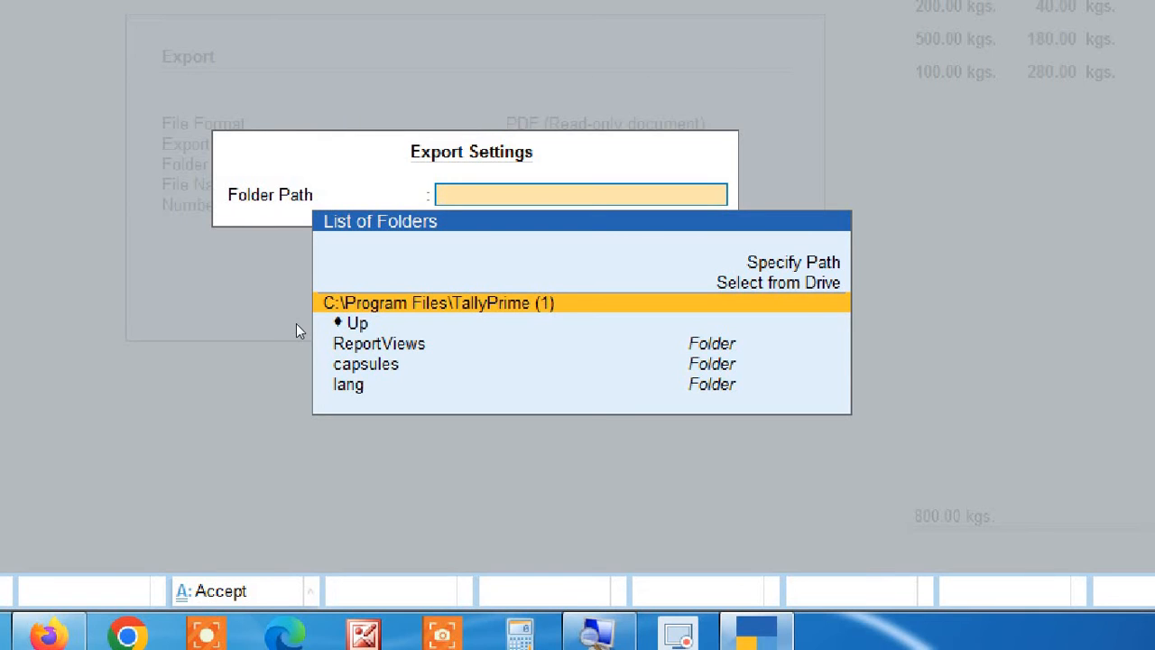
- Choose Select from Drive for the export folder path to list the available drives
{"action": "key", "text": "Up"}
{"action": "key", "text": "Up"}
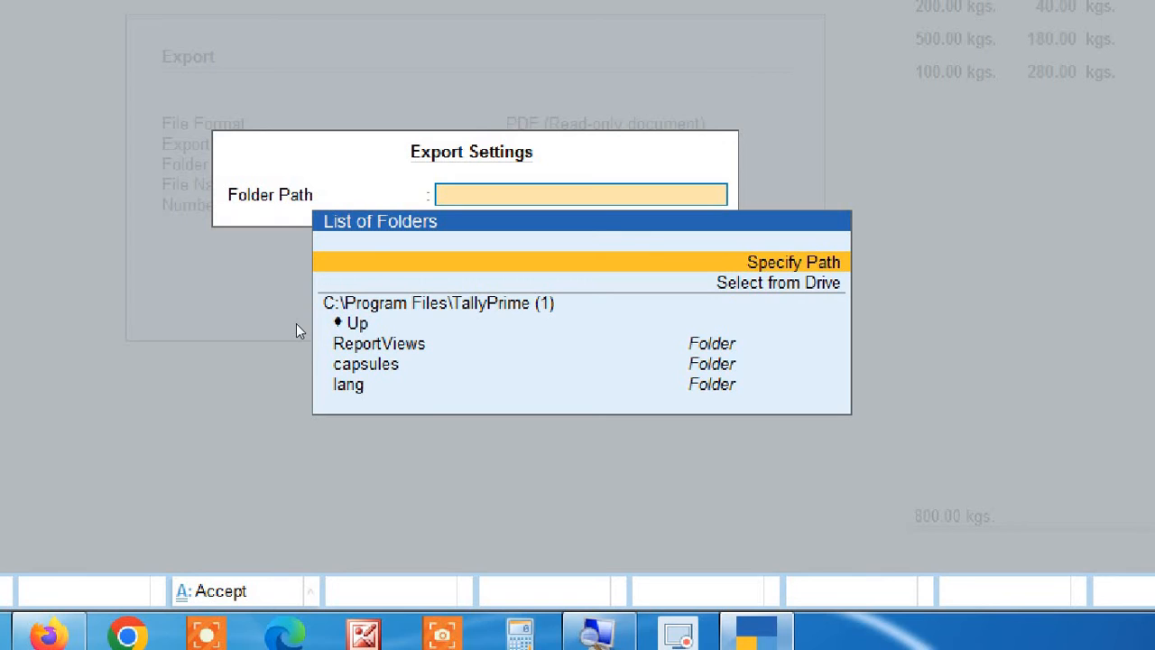
{"action": "key", "text": "Down"}
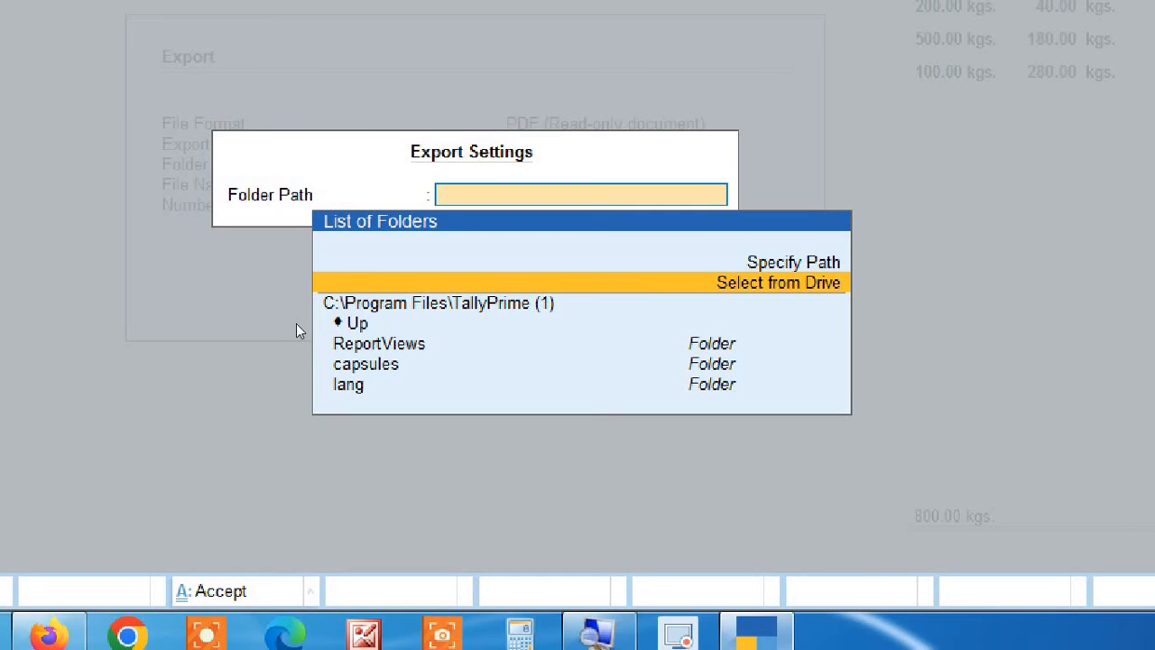
{"action": "key", "text": "Return"}
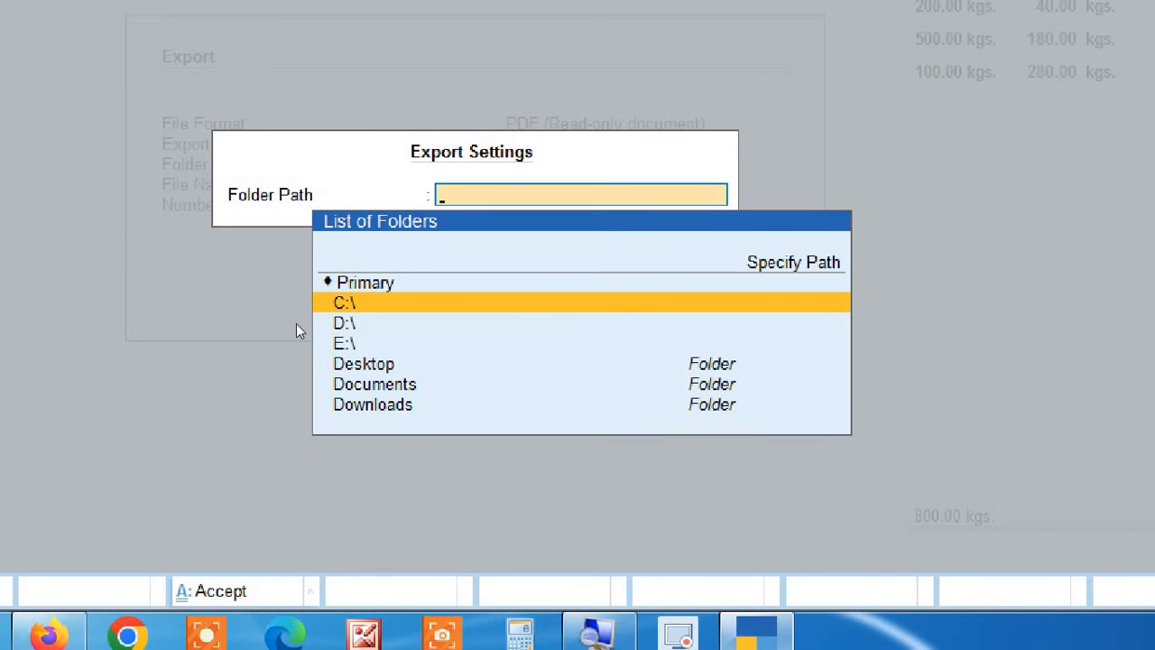
- Look through the available export locations, from the C:, D: and E: drives to the Desktop, Documents and Downloads folders
{"action": "key", "text": "Down"}
{"action": "key", "text": "Down"}
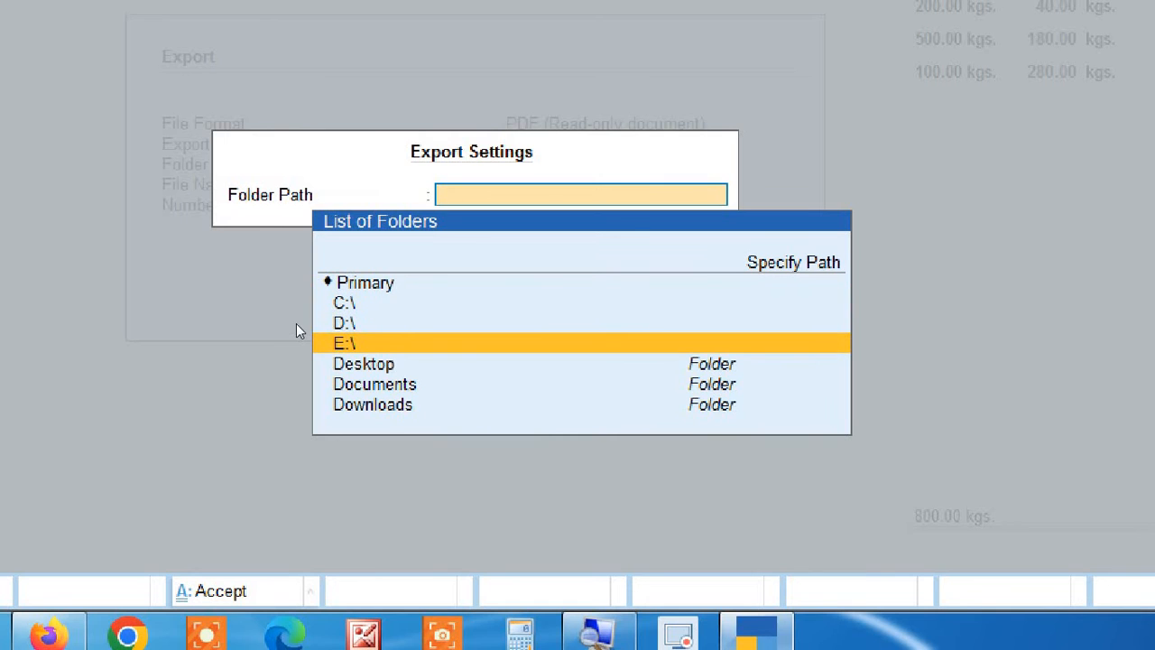
{"action": "key", "text": "Up"}
{"action": "key", "text": "Up"}
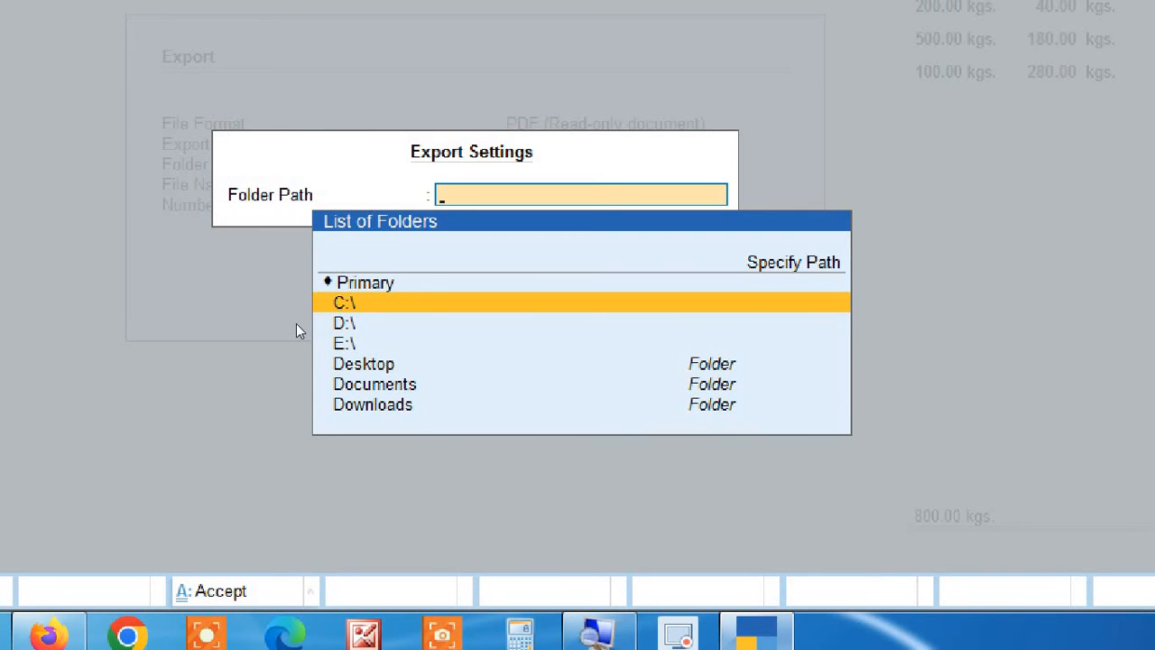
{"action": "key", "text": "Down"}
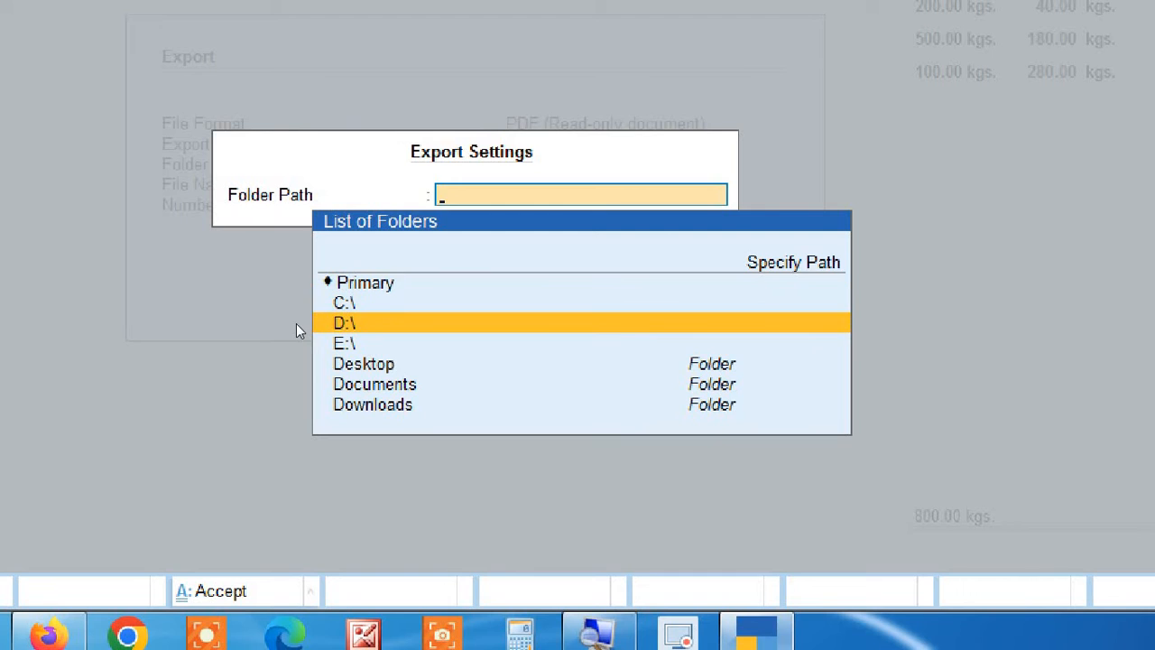
{"action": "key", "text": "Down"}
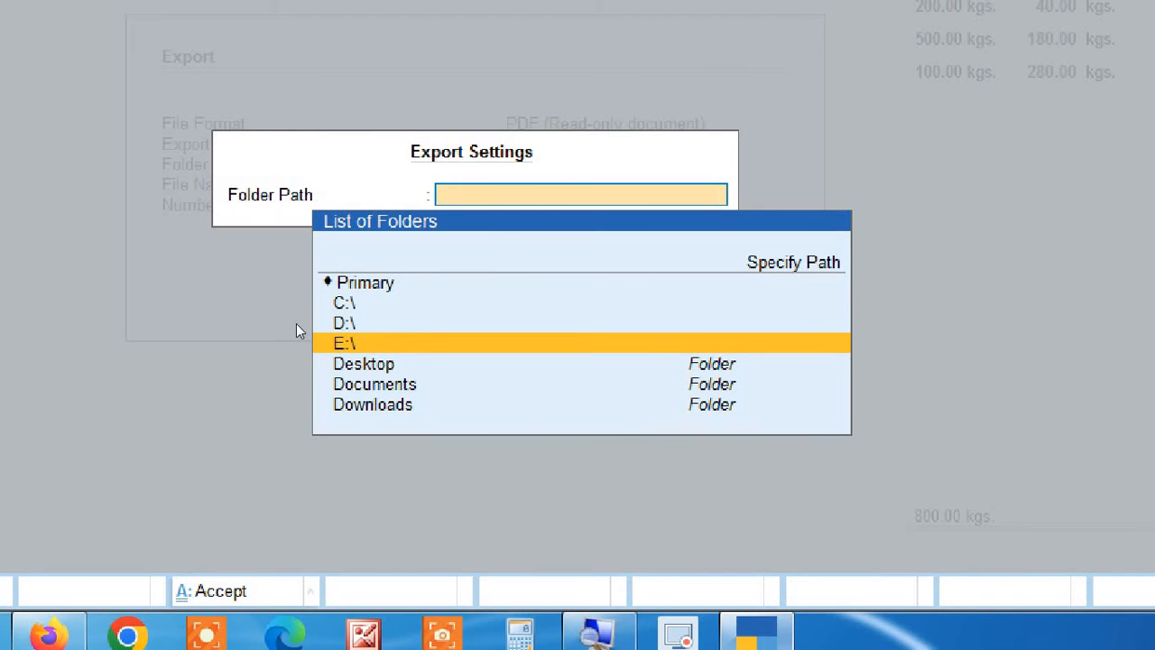
{"action": "key", "text": "Down"}
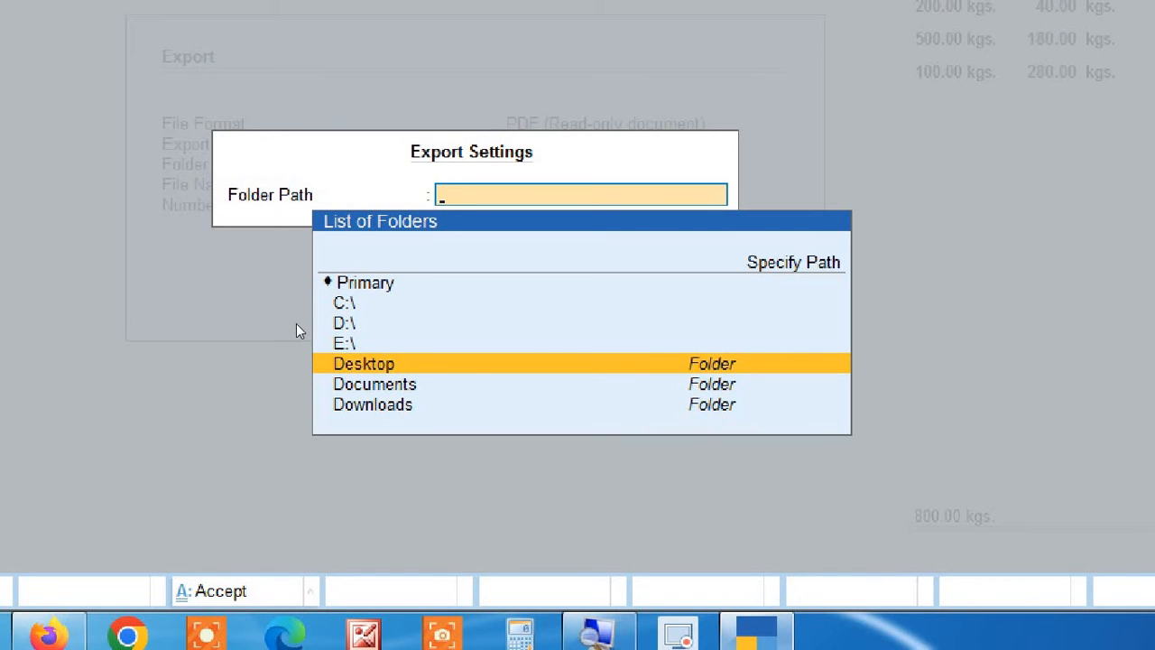
{"action": "key", "text": "Down"}
{"action": "key", "text": "Down"}
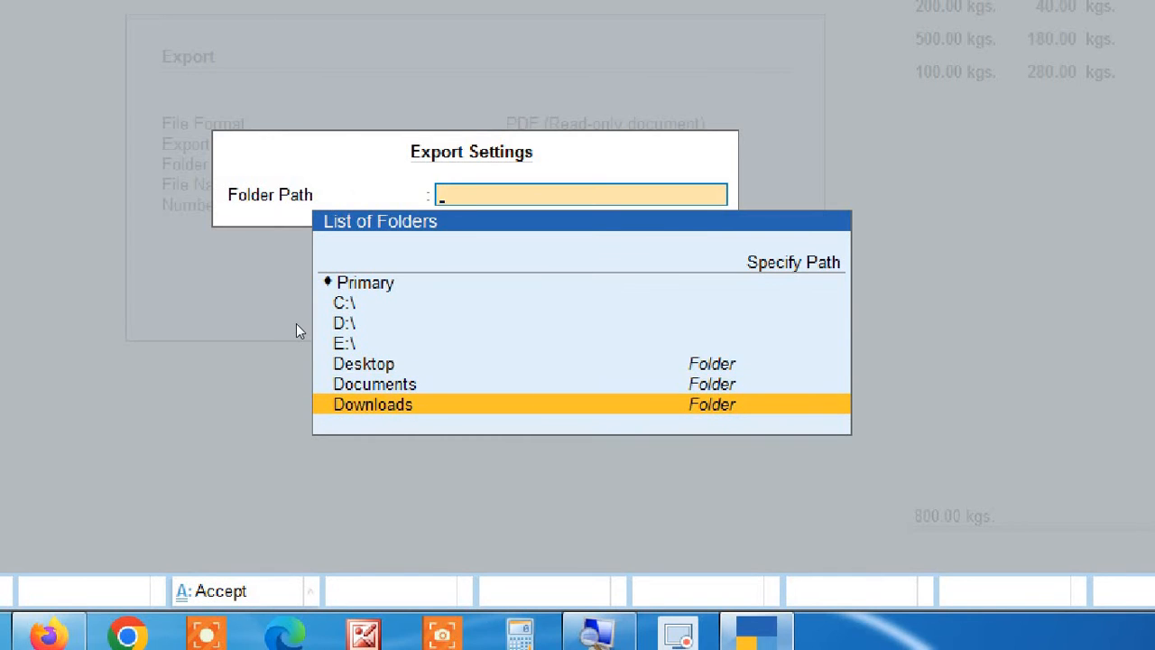
{"action": "key", "text": "Up"}
{"action": "key", "text": "Up"}
{"action": "key", "text": "Down"}
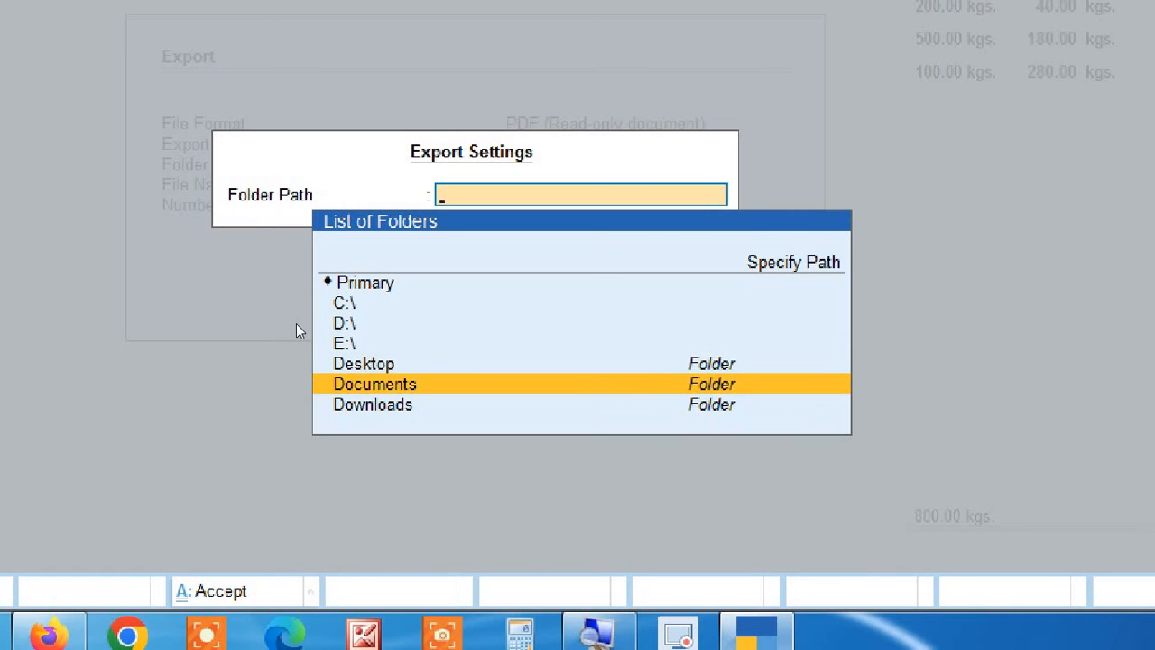
{"action": "key", "text": "Down"}
{"action": "key", "text": "Up"}
{"action": "key", "text": "Up"}
{"action": "key", "text": "Up"}
{"action": "key", "text": "Up"}
{"action": "key", "text": "Up"}
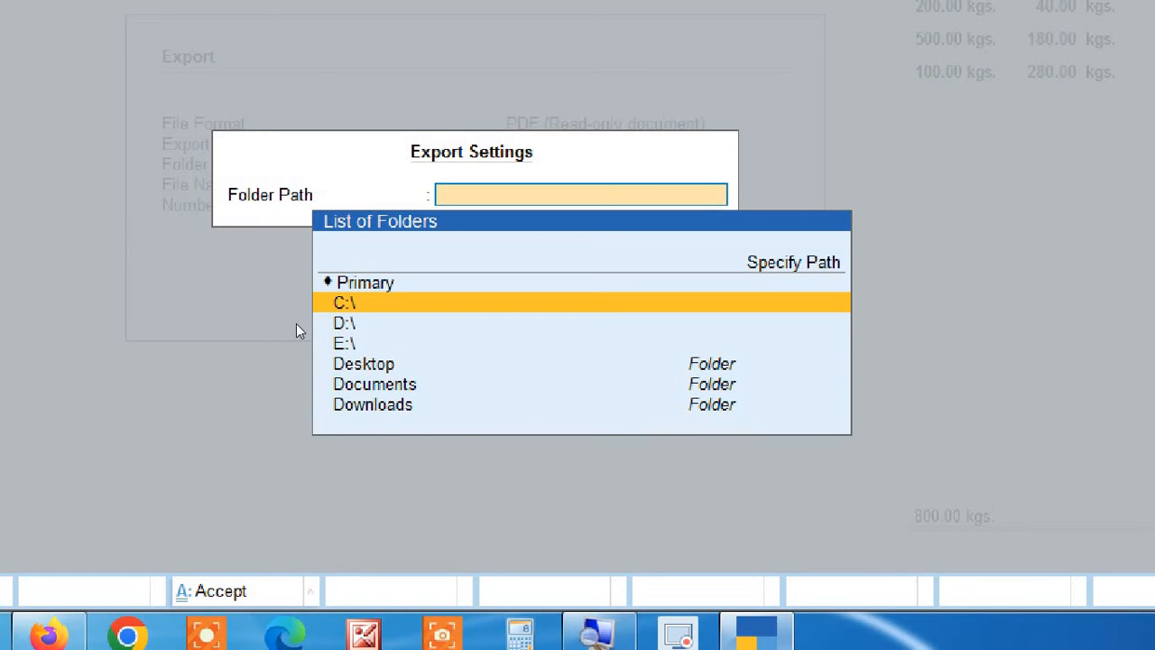
{"action": "key", "text": "Down"}
{"action": "key", "text": "Down"}
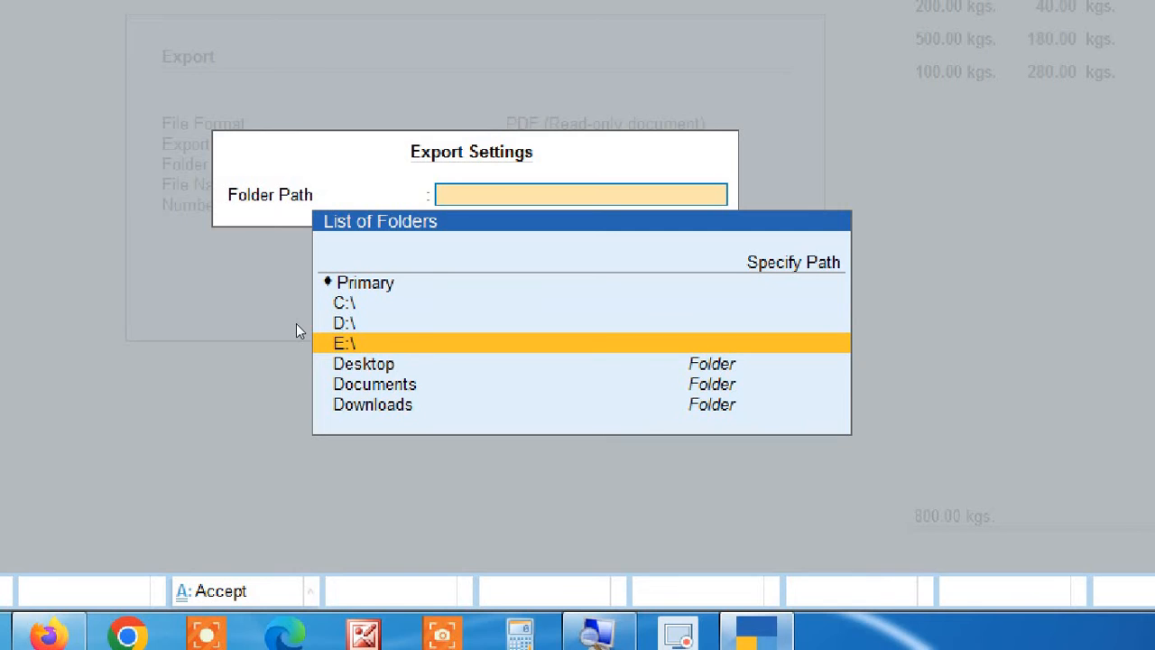
- Set the export folder path to the GST Bill folder on the D: drive
{"action": "key", "text": "Up"}
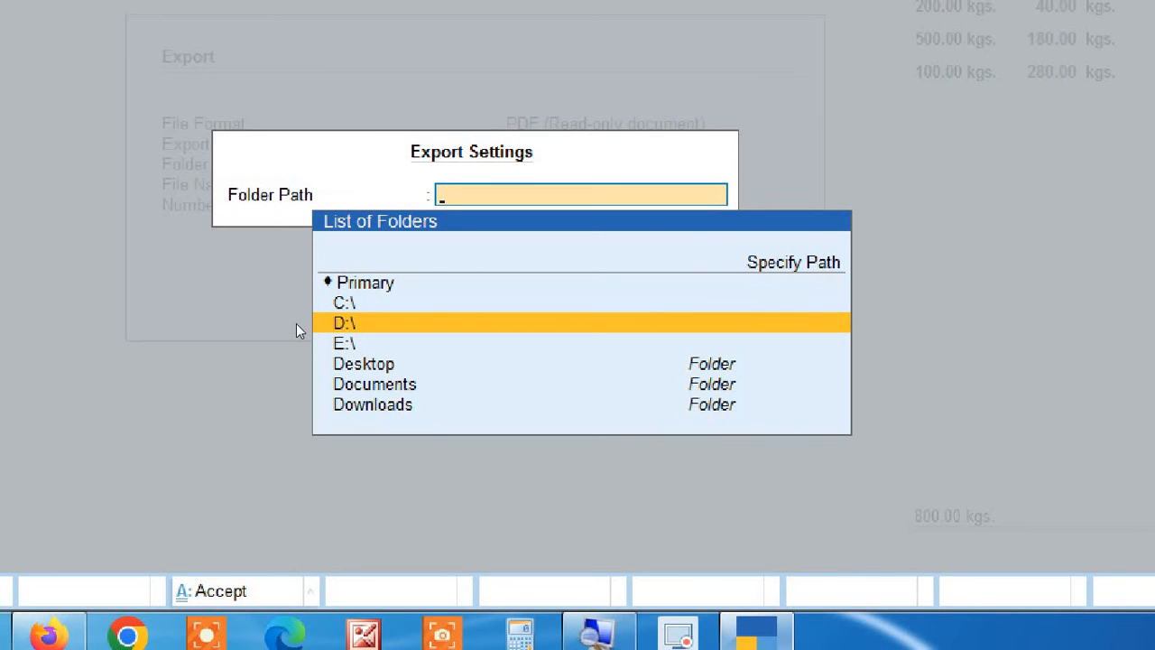
{"action": "key", "text": "Return"}
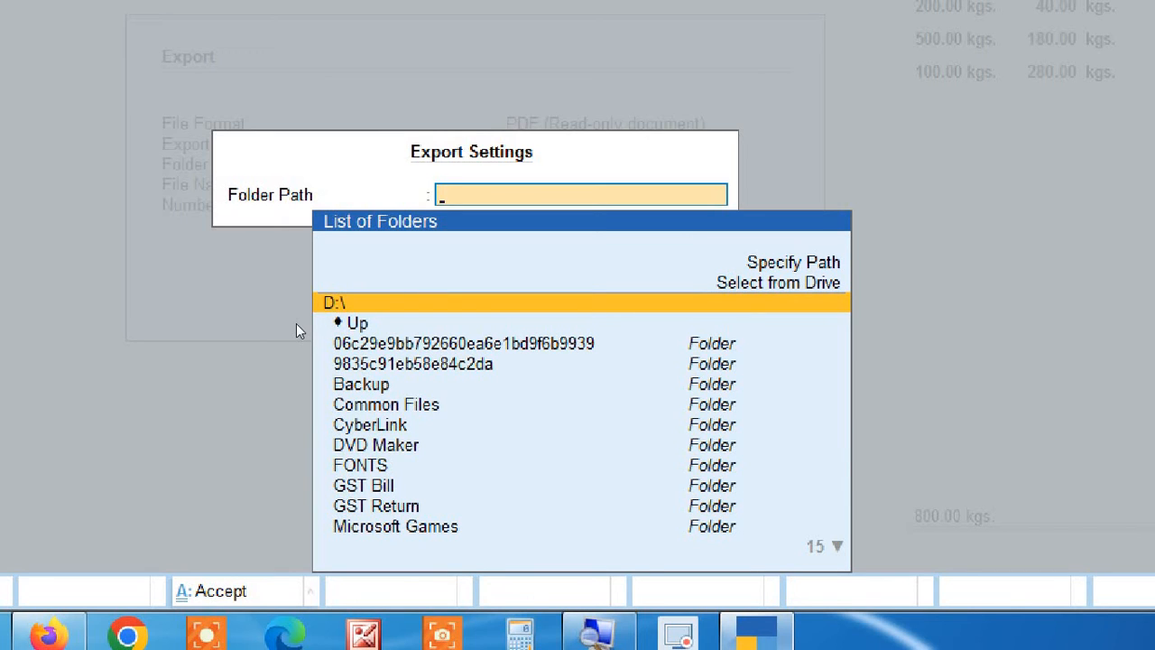
{"action": "key", "text": "Down"}
{"action": "key", "text": "Down"}
{"action": "key", "text": "Down"}
{"action": "key", "text": "Down"}
{"action": "key", "text": "Down"}
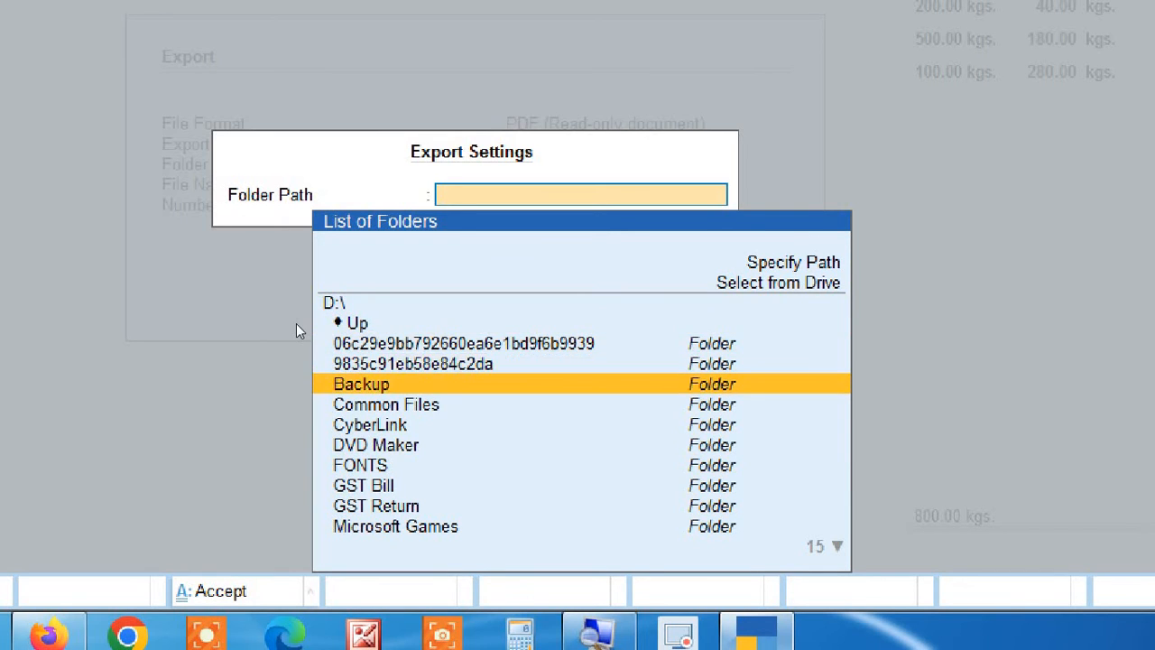
{"action": "key", "text": "Down"}
{"action": "key", "text": "Down"}
{"action": "key", "text": "Down"}
{"action": "key", "text": "Down"}
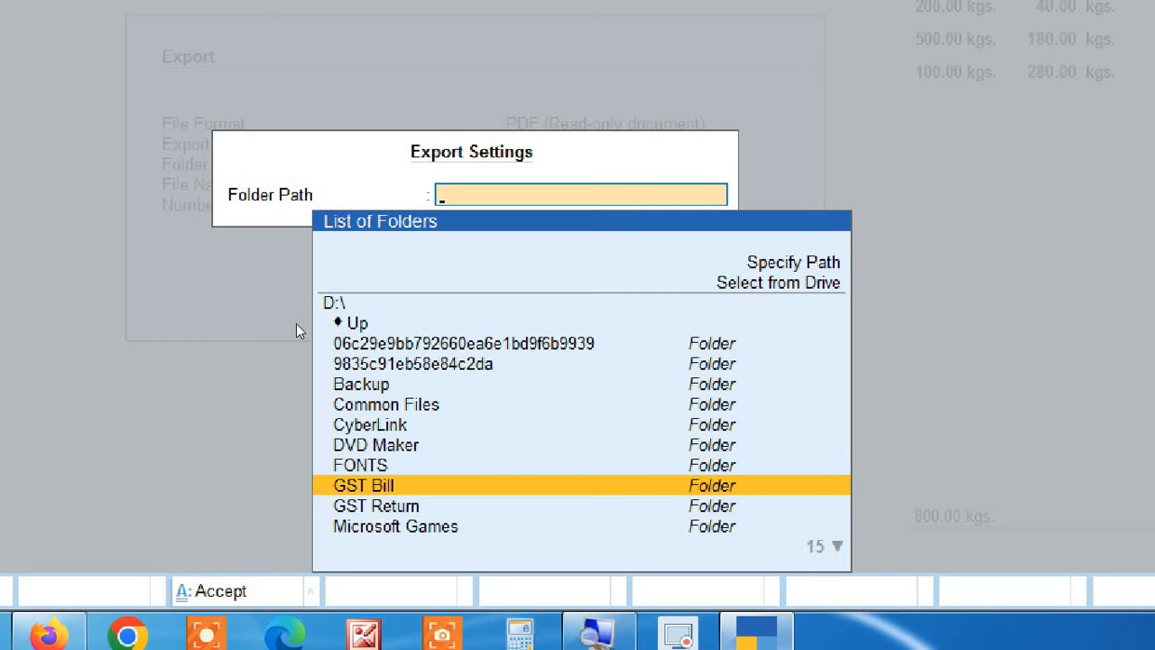
{"action": "key", "text": "Return"}
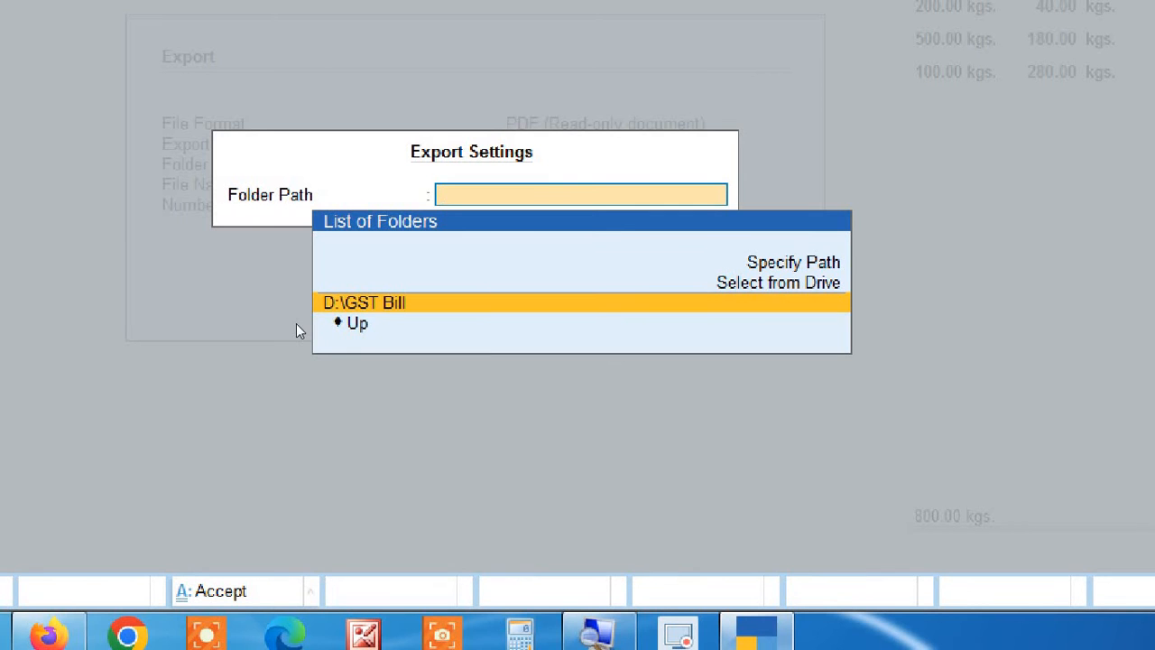
{"action": "key", "text": "Return"}
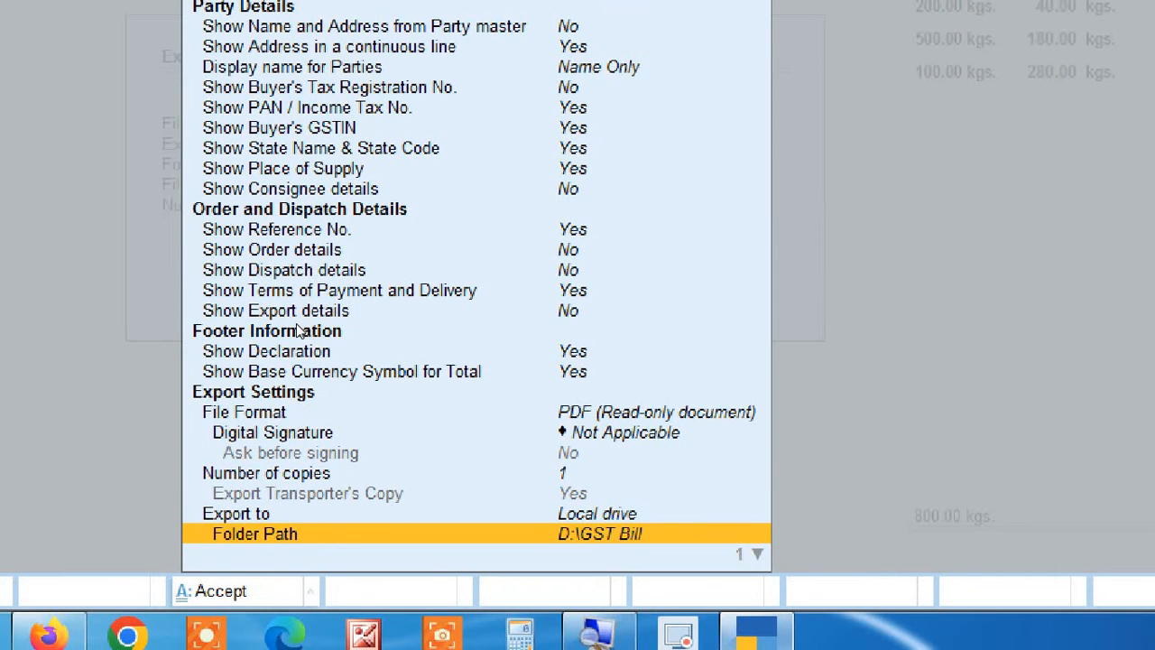
- Set the export file name to "sales bill no.104.pdf"
{"action": "key", "text": "Return"}
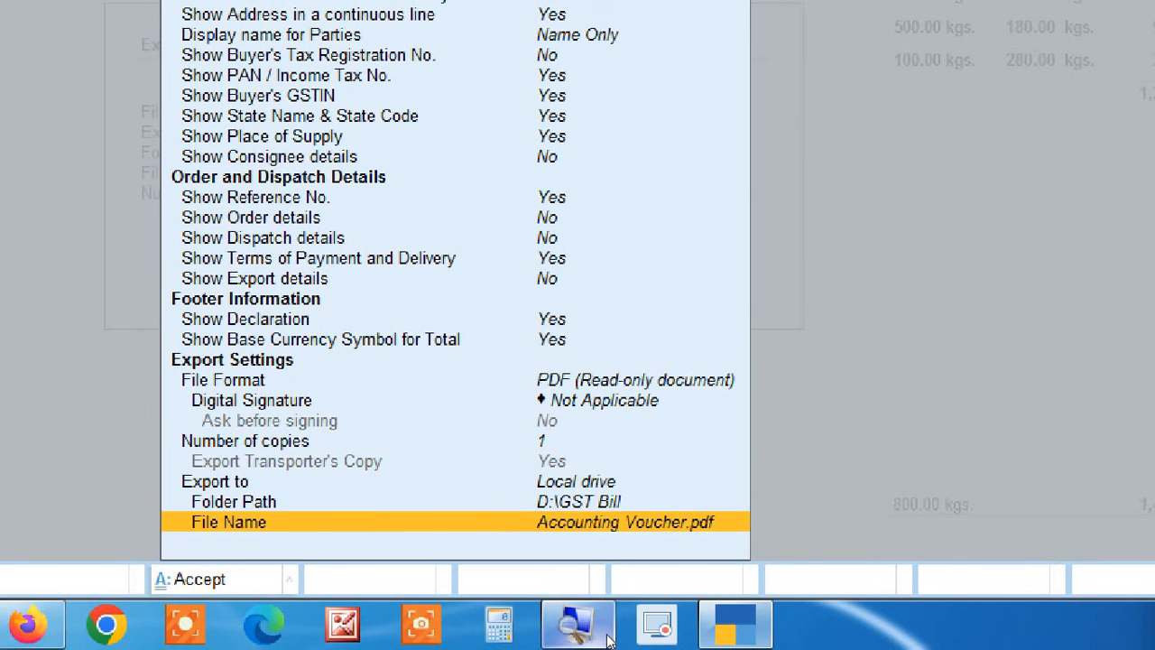
{"action": "key", "text": "Up"}
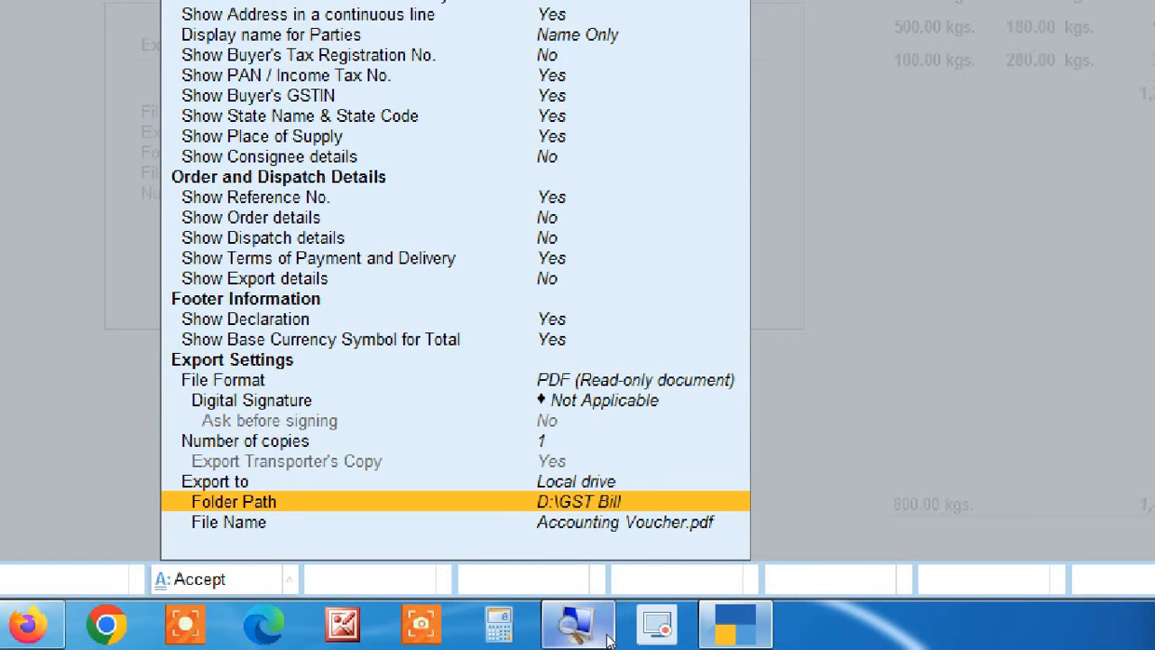
{"action": "key", "text": "Return"}
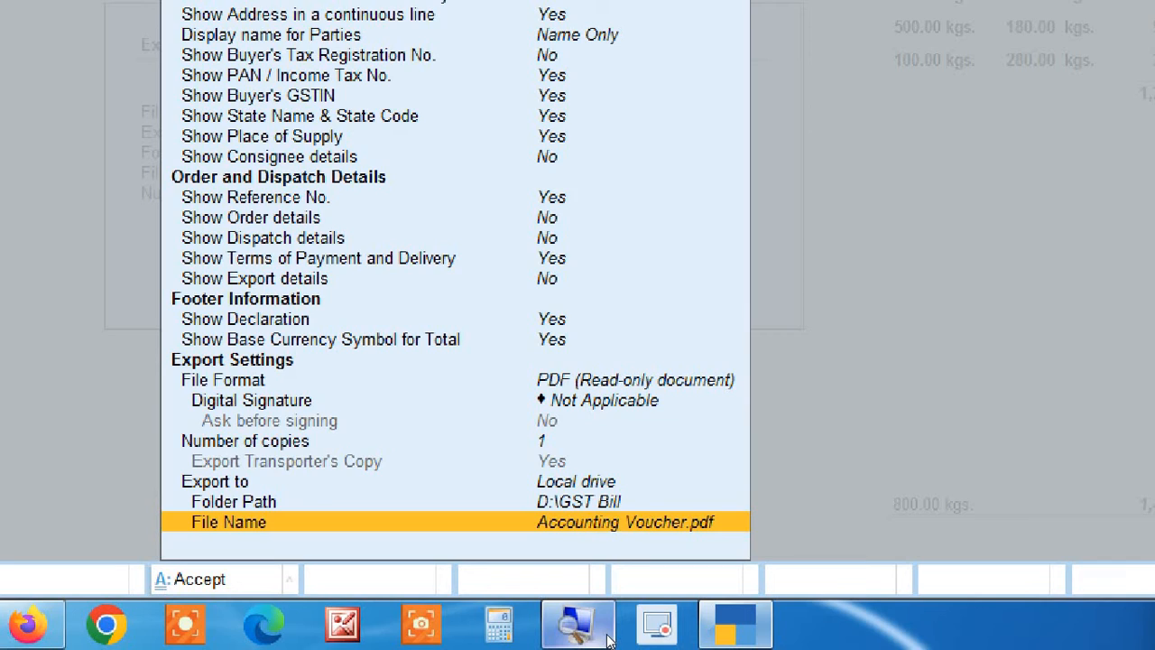
{"action": "key", "text": "Return"}
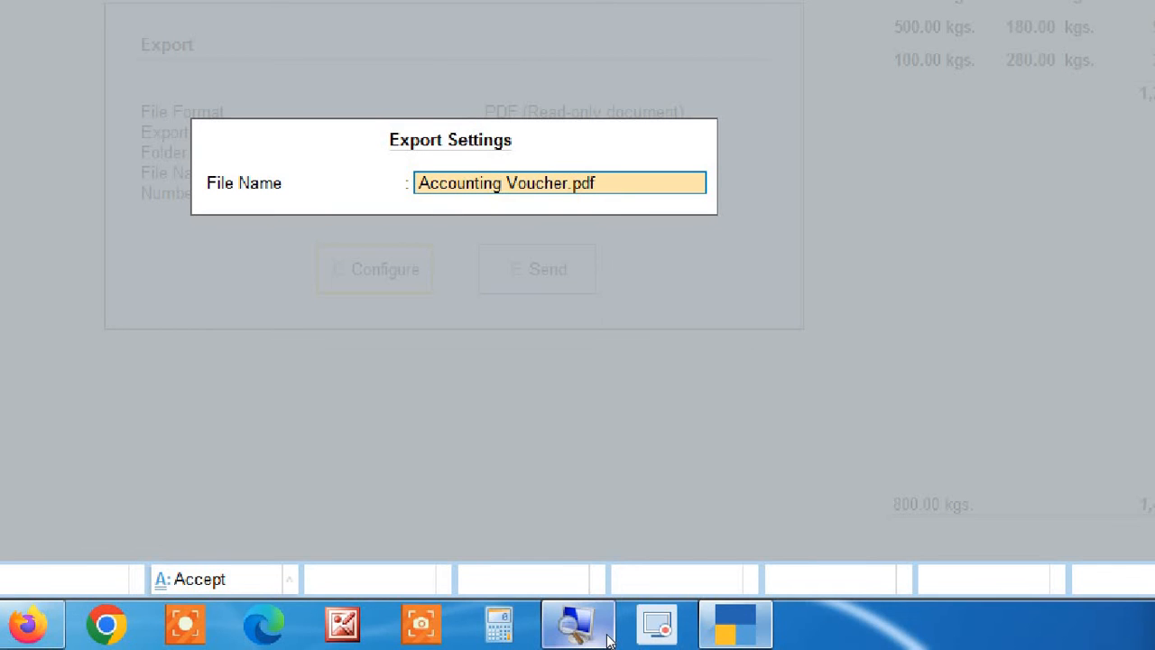
{"action": "mouse_move", "coordinate": [608, 637]}
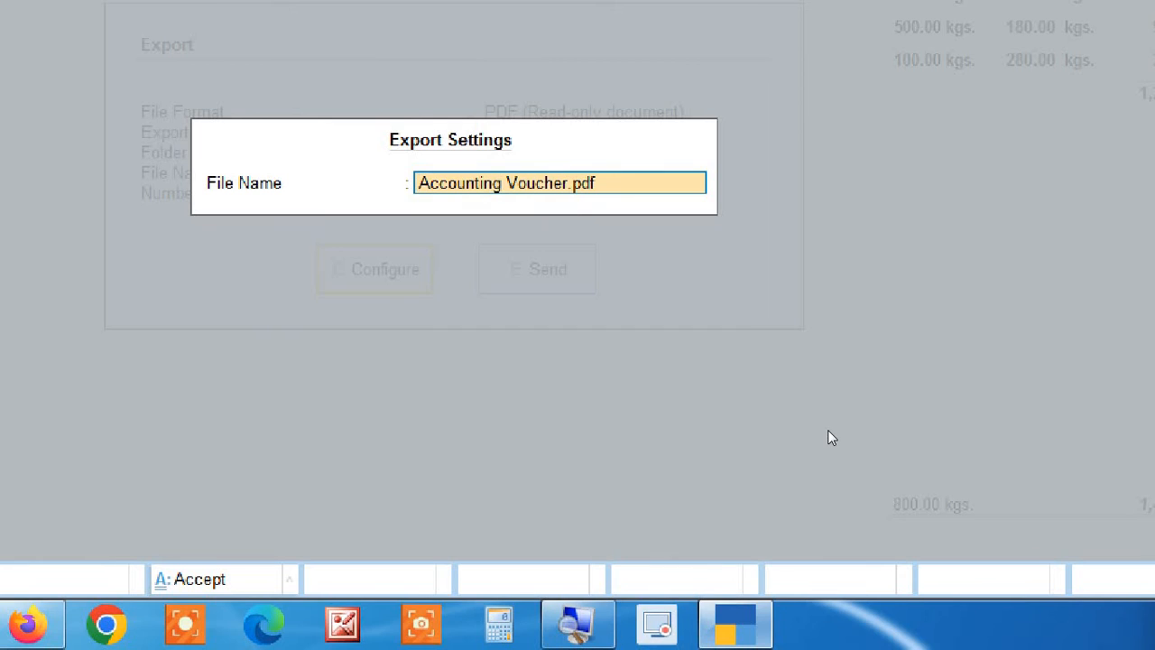
{"action": "type", "text": "sa"}
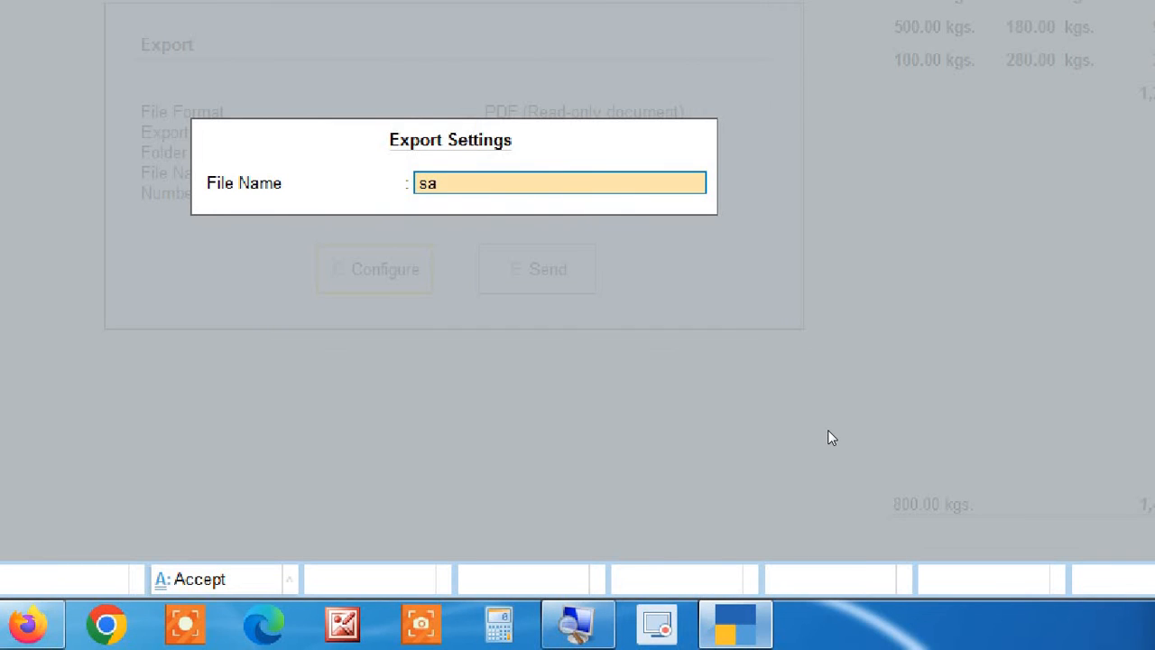
{"action": "type", "text": "les bill no.104"}
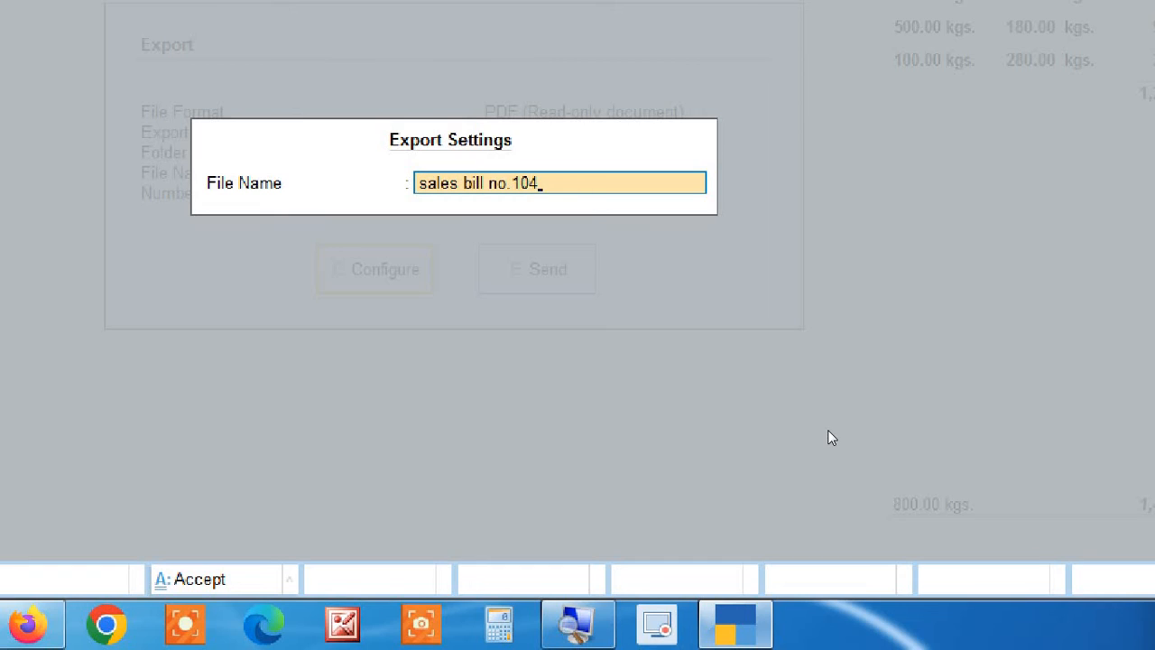
{"action": "type", "text": ".pdf"}
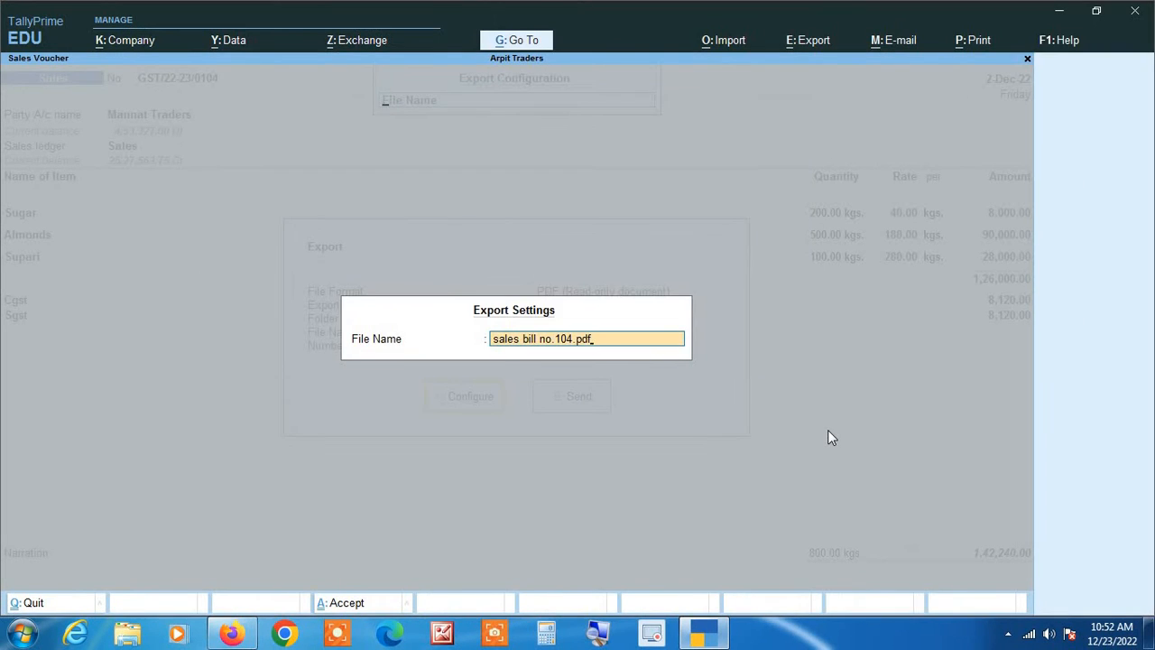
{"action": "key", "text": "Return"}
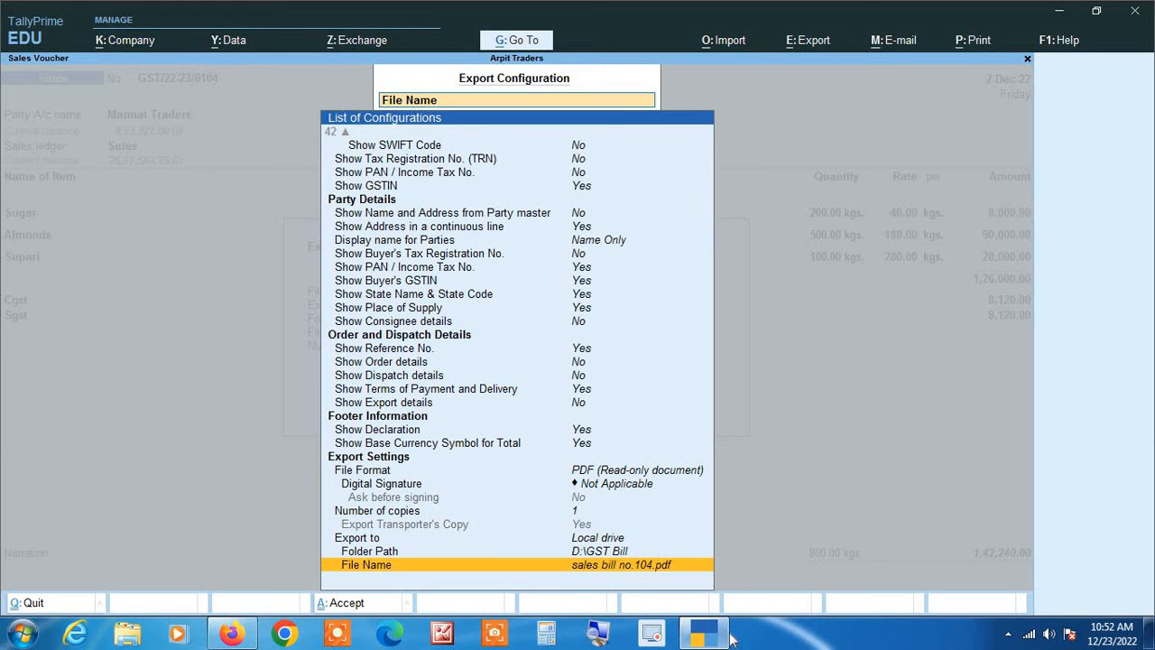
- Review the export settings from File Format through Export to and Folder Path down to File Name
{"action": "left_click", "coordinate": [600, 635]}
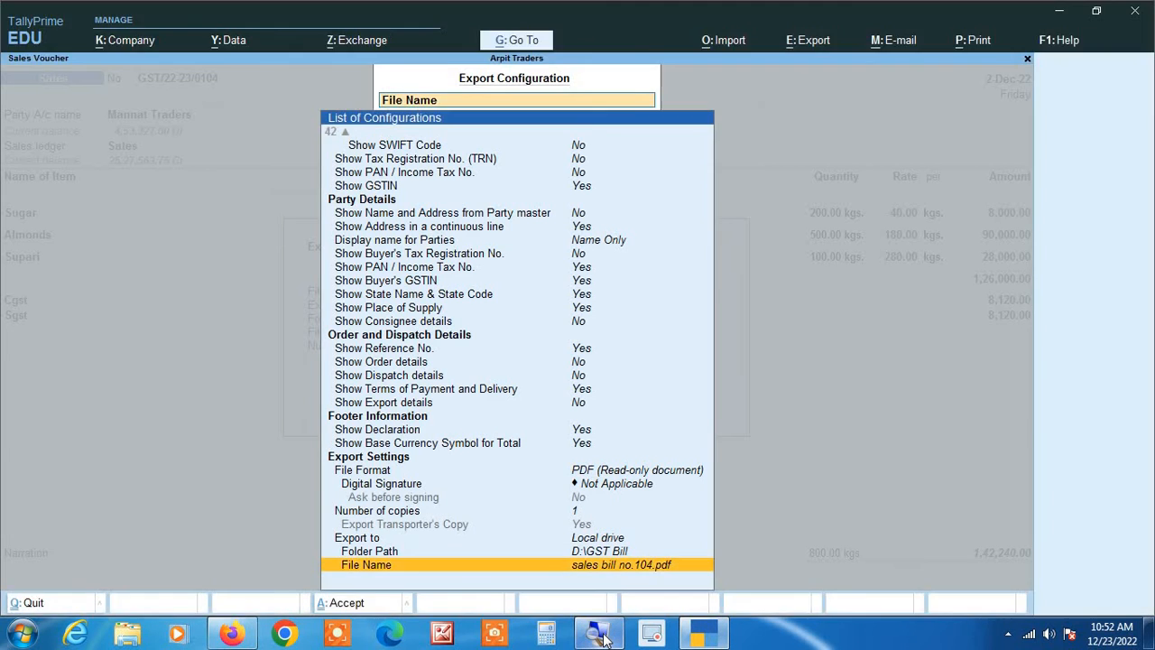
{"action": "key", "text": "Up"}
{"action": "key", "text": "Up"}
{"action": "key", "text": "Up"}
{"action": "key", "text": "Up"}
{"action": "key", "text": "Up"}
{"action": "key", "text": "Up"}
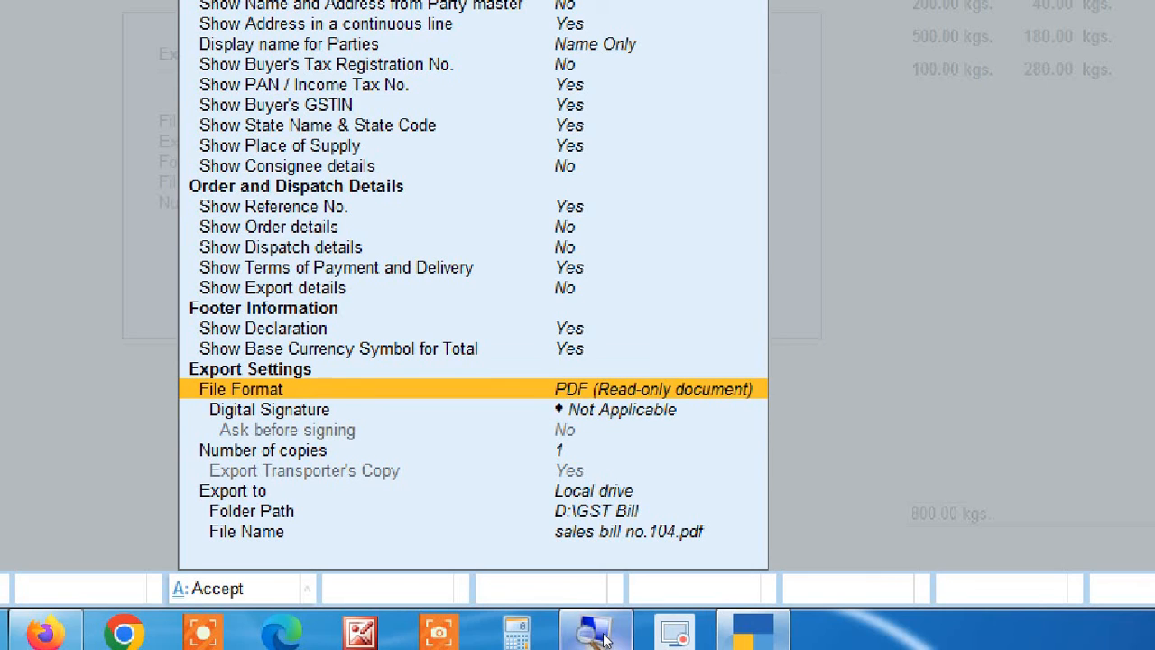
{"action": "key", "text": "Down"}
{"action": "key", "text": "Down"}
{"action": "key", "text": "Down"}
{"action": "key", "text": "Down"}
{"action": "key", "text": "Down"}
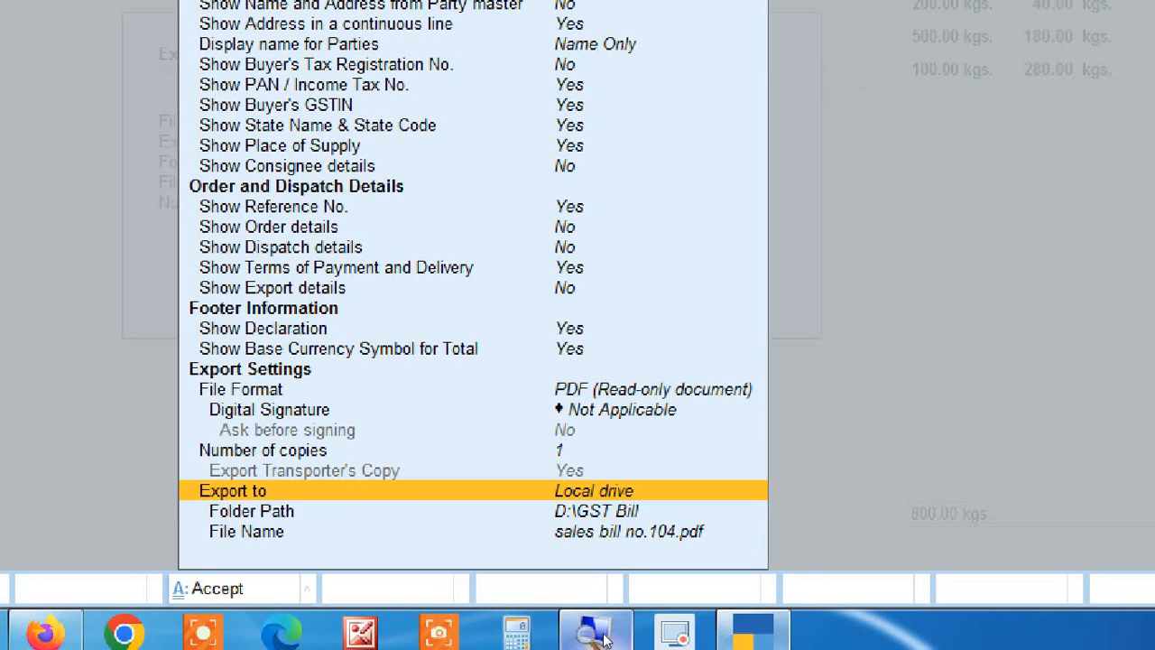
{"action": "key", "text": "Down"}
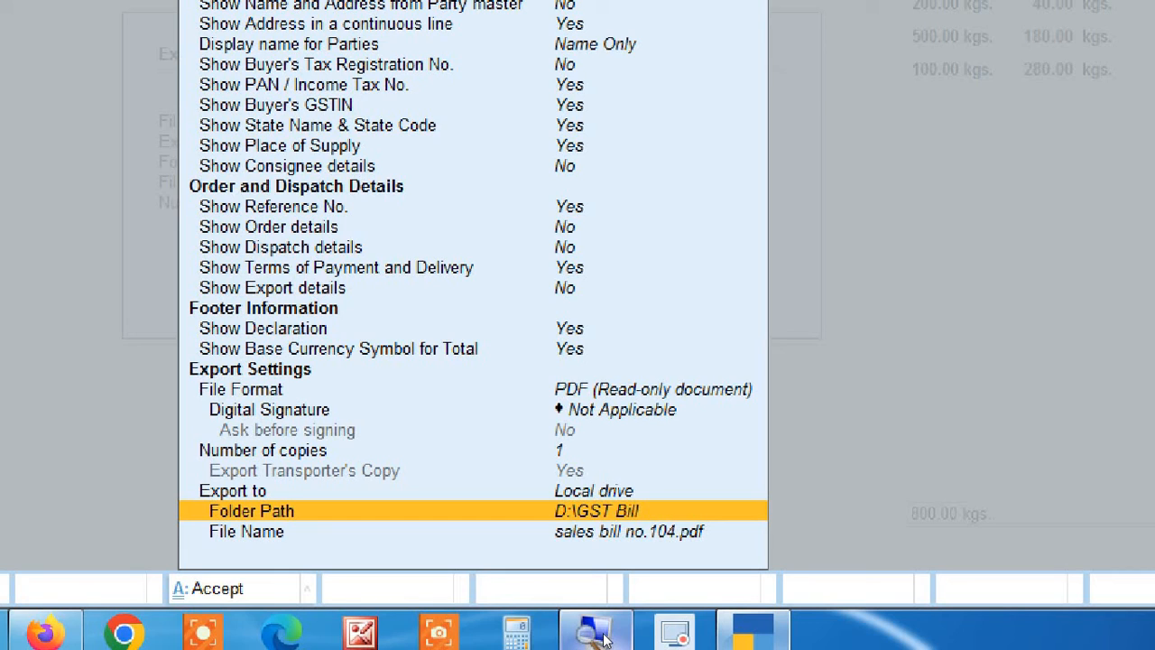
{"action": "key", "text": "Down"}
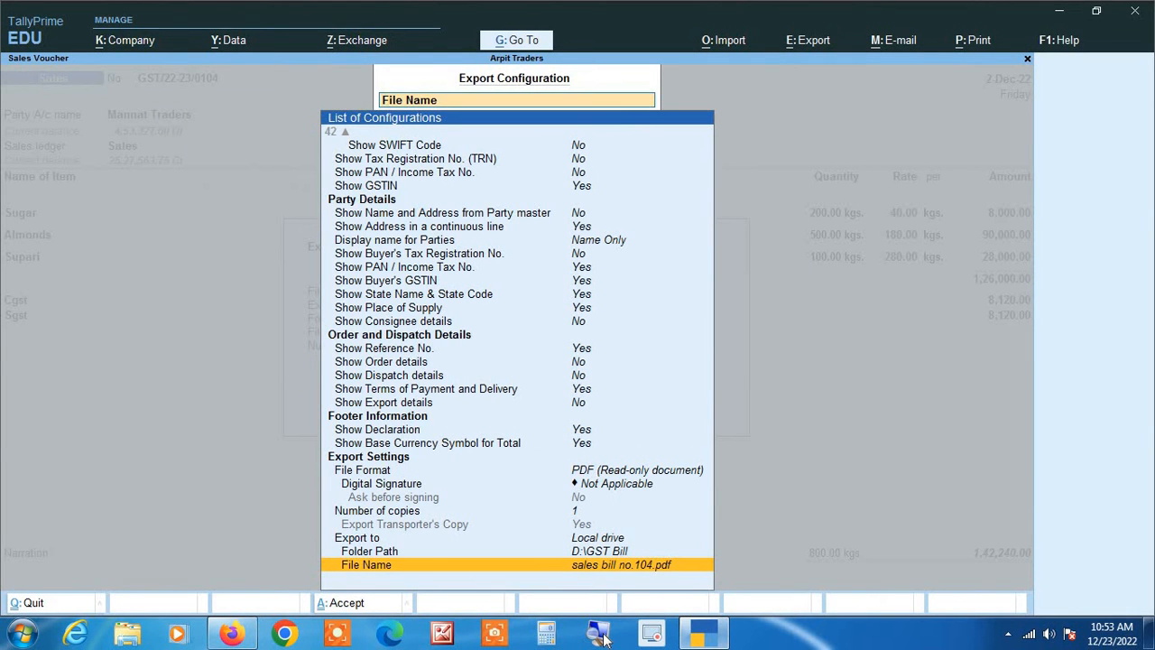
- Export the sales voucher with the configured settings and maximize the exported PDF in Adobe Reader
{"action": "key", "text": "Escape"}
{"action": "key", "text": "Escape"}
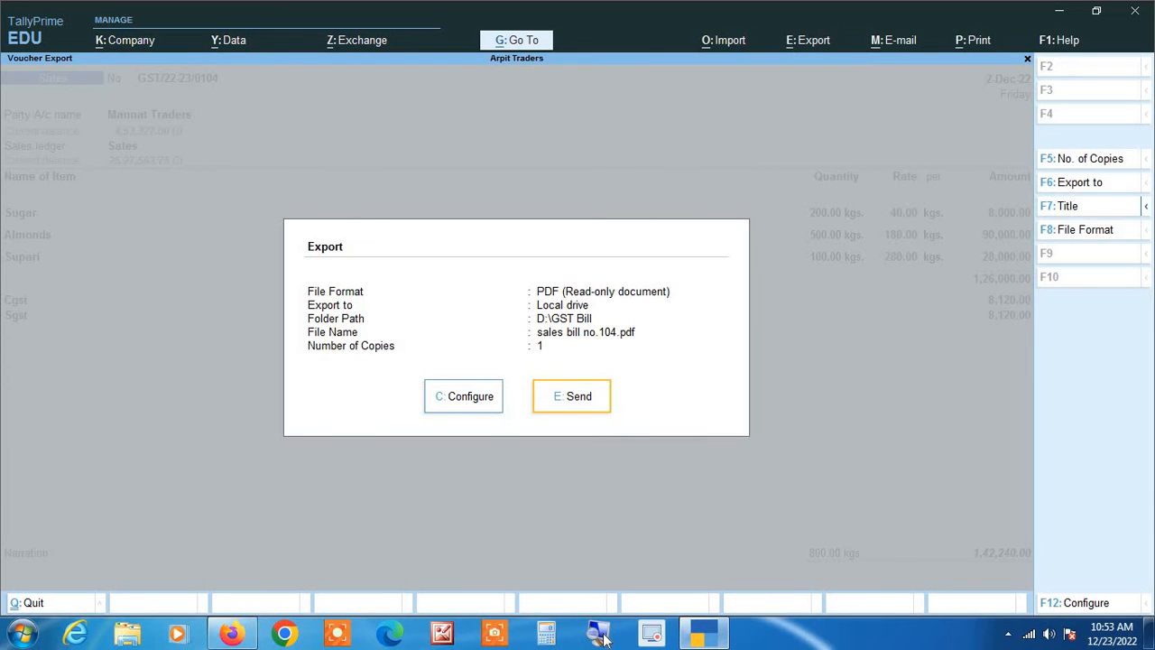
{"action": "key", "text": "Left"}
{"action": "key", "text": "Right"}
{"action": "key", "text": "Return"}
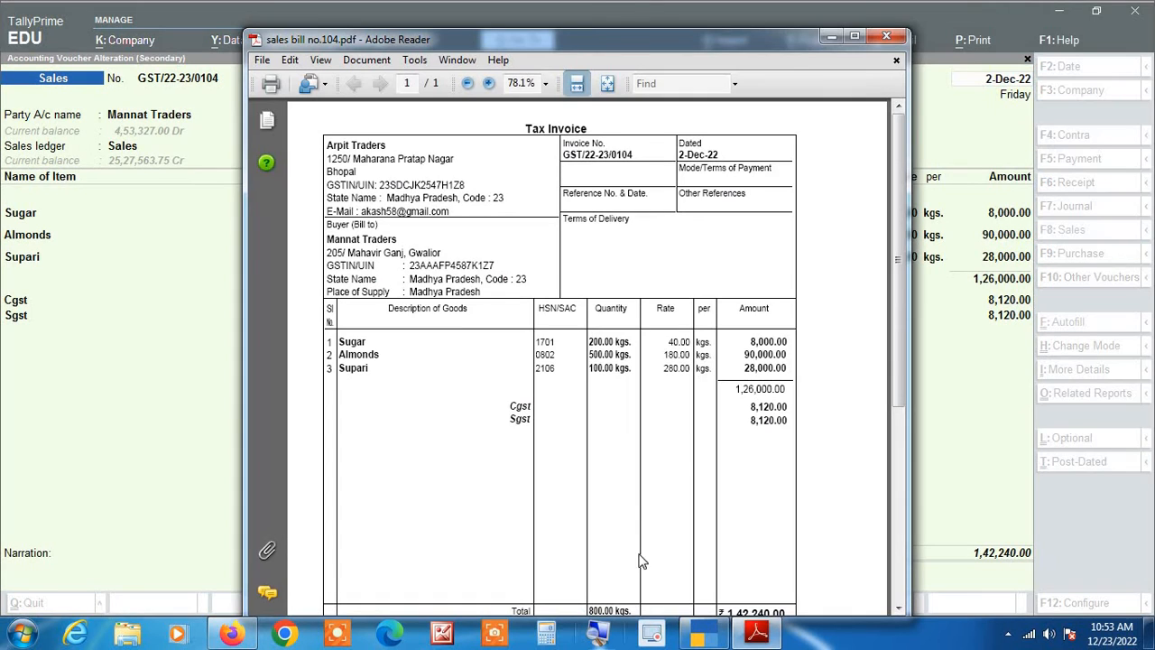
{"action": "left_click", "coordinate": [855, 37]}
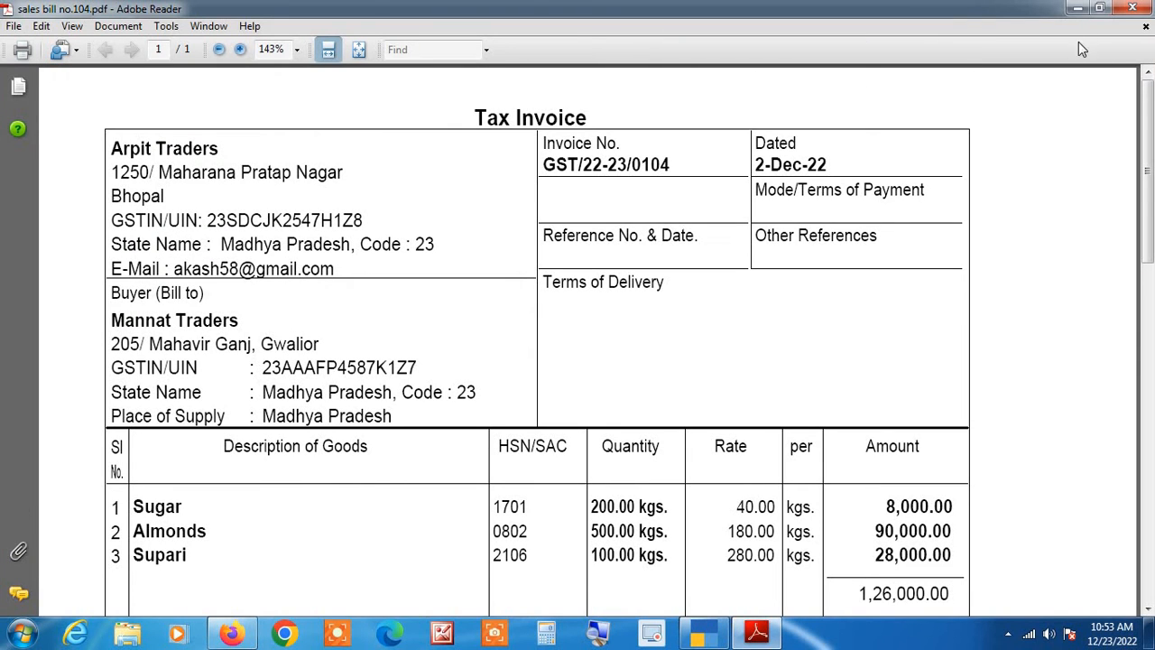
- Look over the exported invoice down to its tax summary, close the PDF and minimize TallyPrime
{"action": "left_click_drag", "start_coordinate": [1151, 207], "coordinate": [1152, 211]}
{"action": "scroll", "coordinate": [1151, 180], "scroll_direction": "down", "scroll_amount": 10}
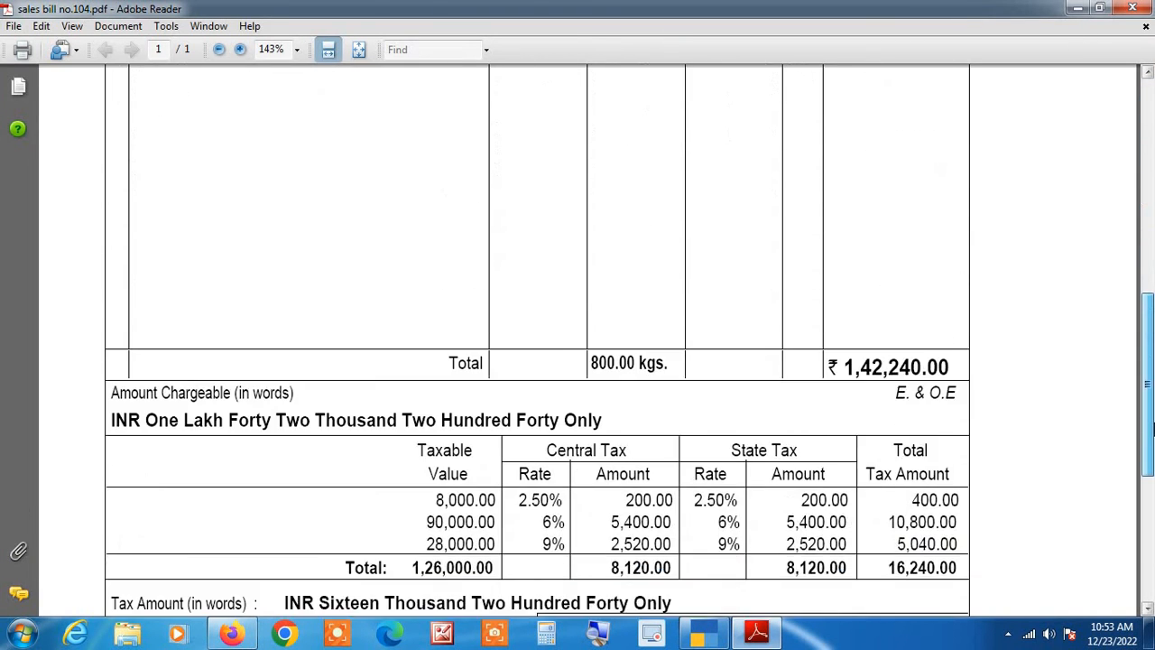
{"action": "left_click", "coordinate": [1132, 7]}
{"action": "left_click", "coordinate": [1059, 10]}
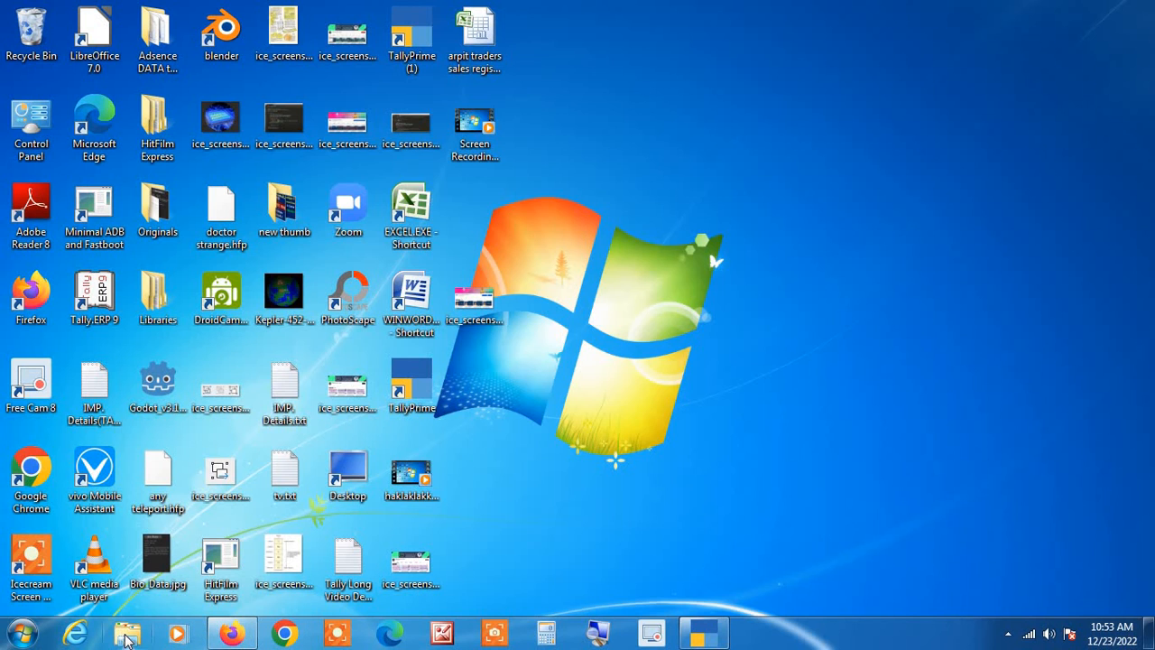
- Switch to Windows Explorer in a maximized window and open the GST Bill folder on Local Disk (D:)
{"action": "left_click", "coordinate": [127, 635]}
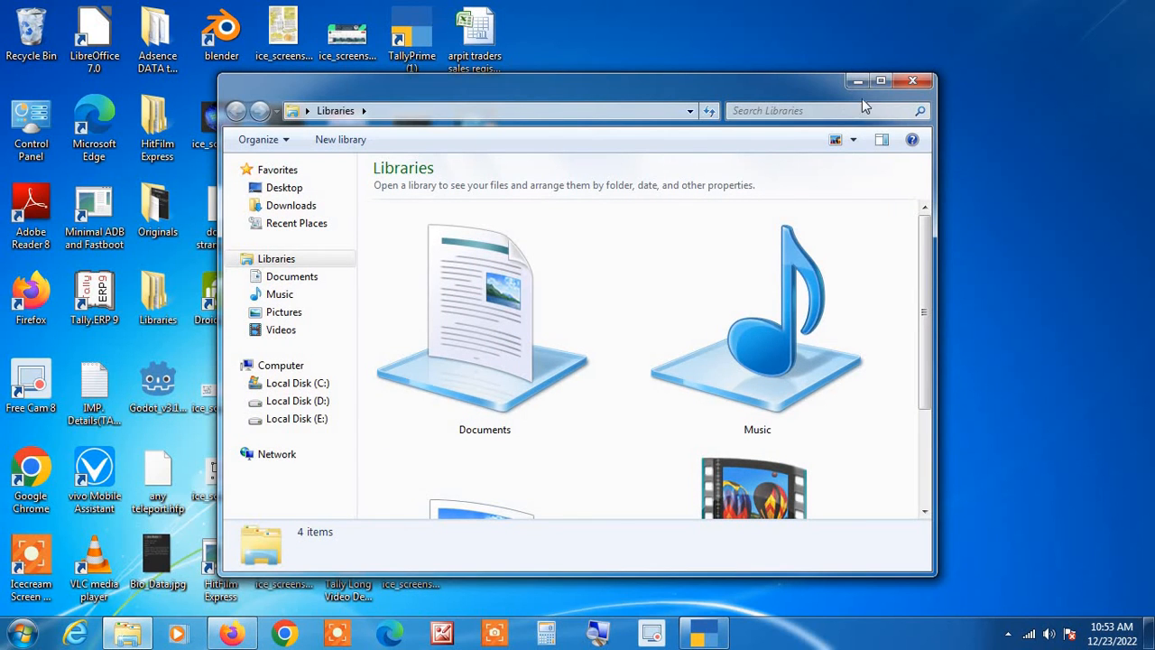
{"action": "left_click", "coordinate": [880, 82]}
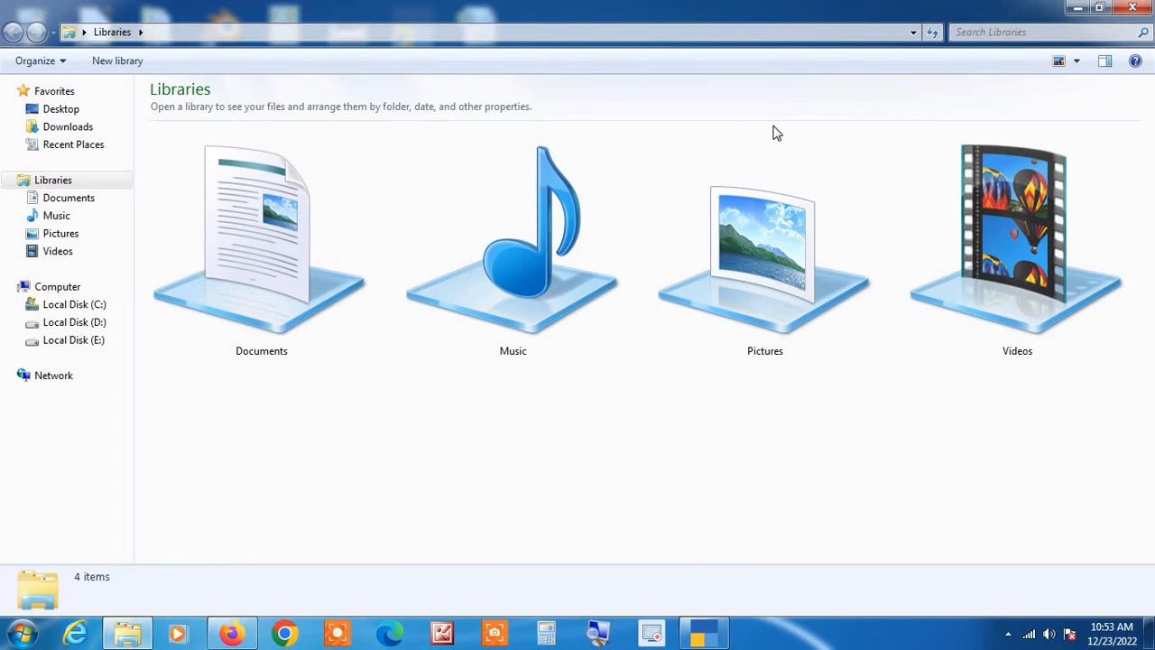
{"action": "left_click", "coordinate": [97, 325]}
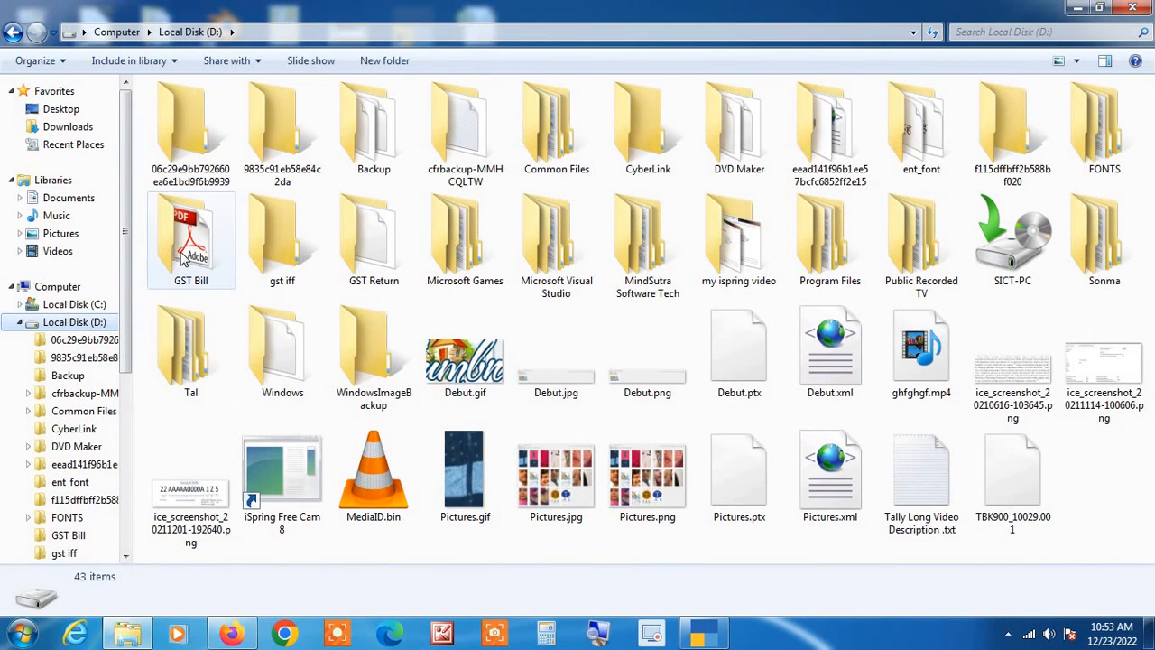
{"action": "double_click", "coordinate": [185, 259]}
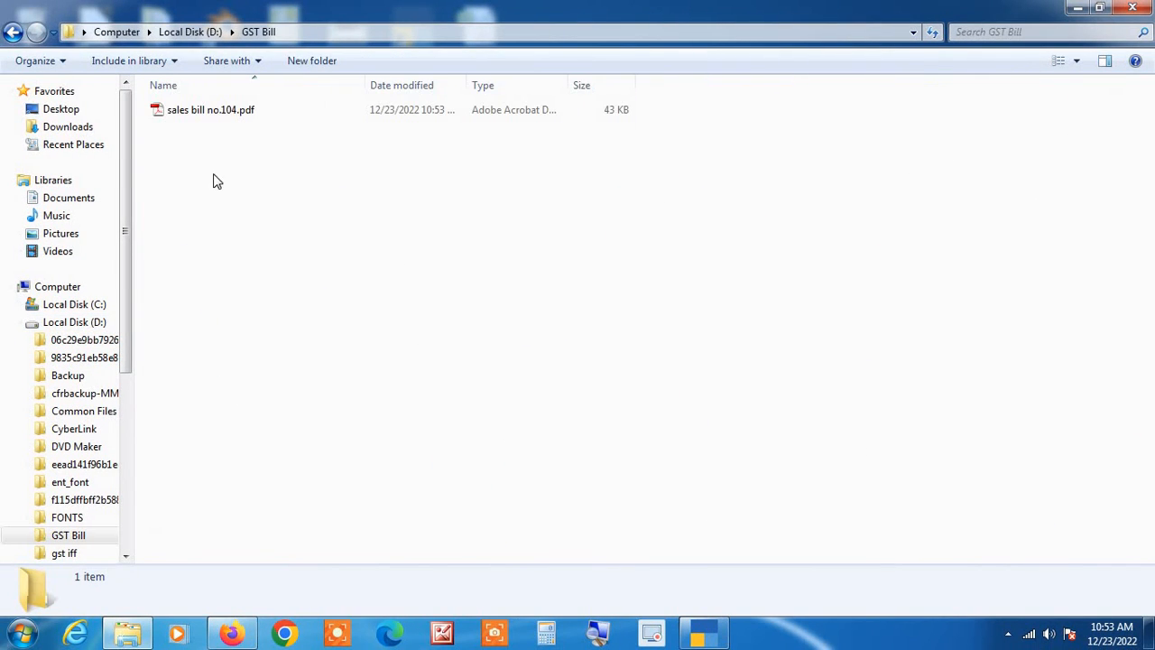
- Open sales bill no.104.pdf from the folder, look over the maximized invoice, and close the PDF and folder window
{"action": "left_click", "coordinate": [598, 634]}
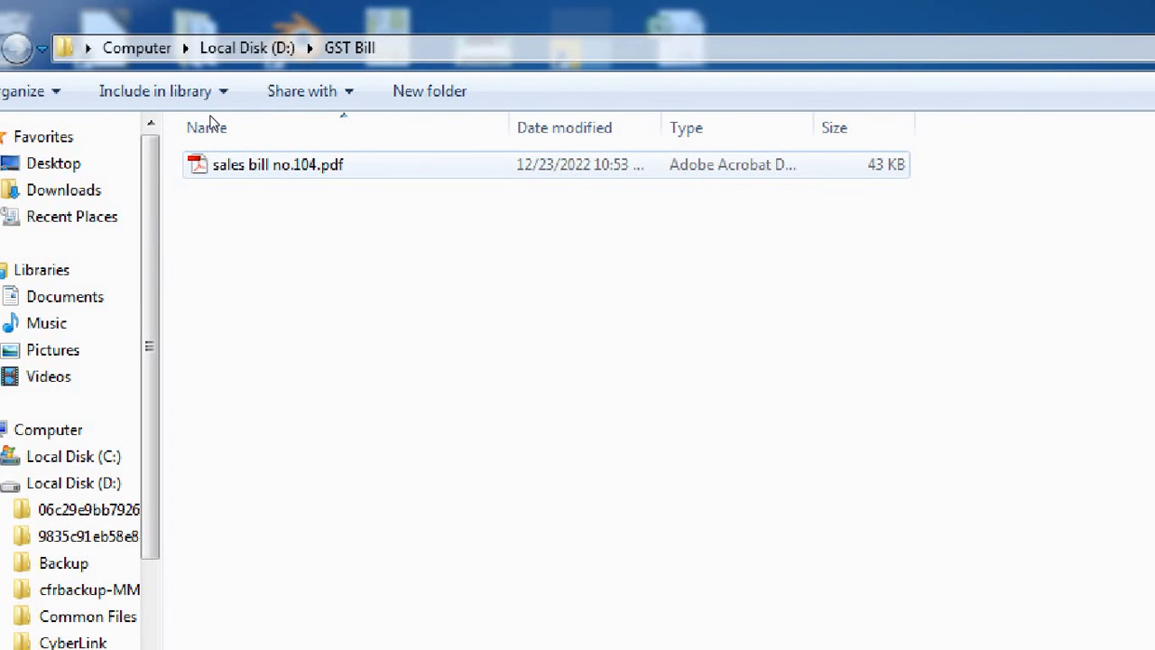
{"action": "double_click", "coordinate": [271, 165]}
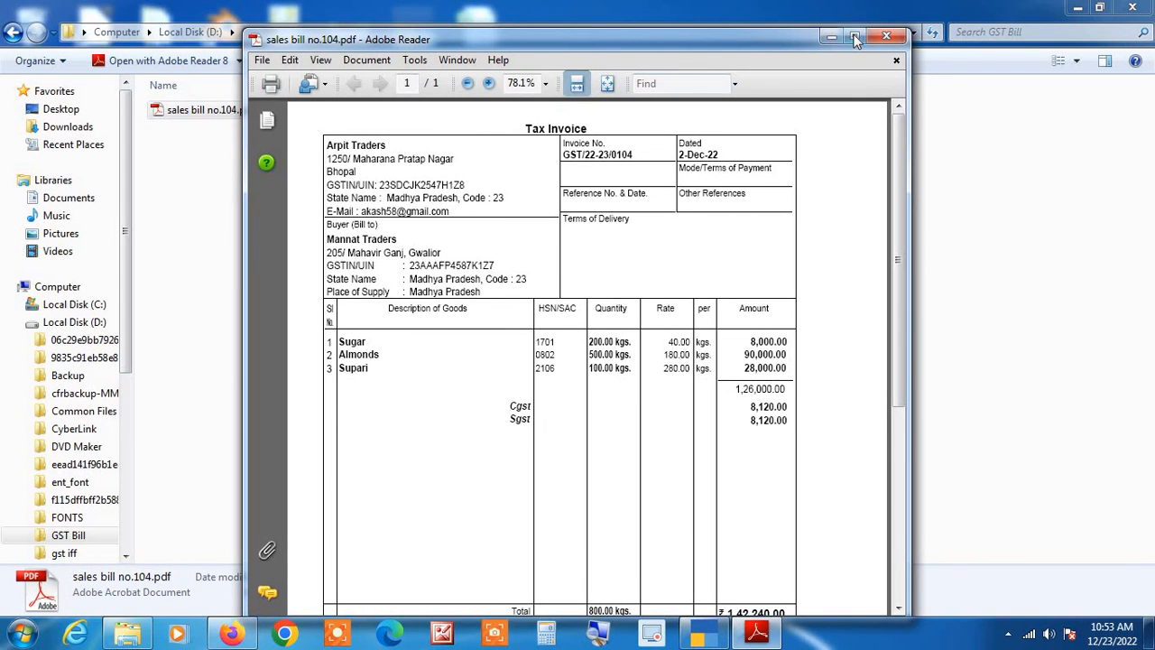
{"action": "left_click", "coordinate": [855, 36]}
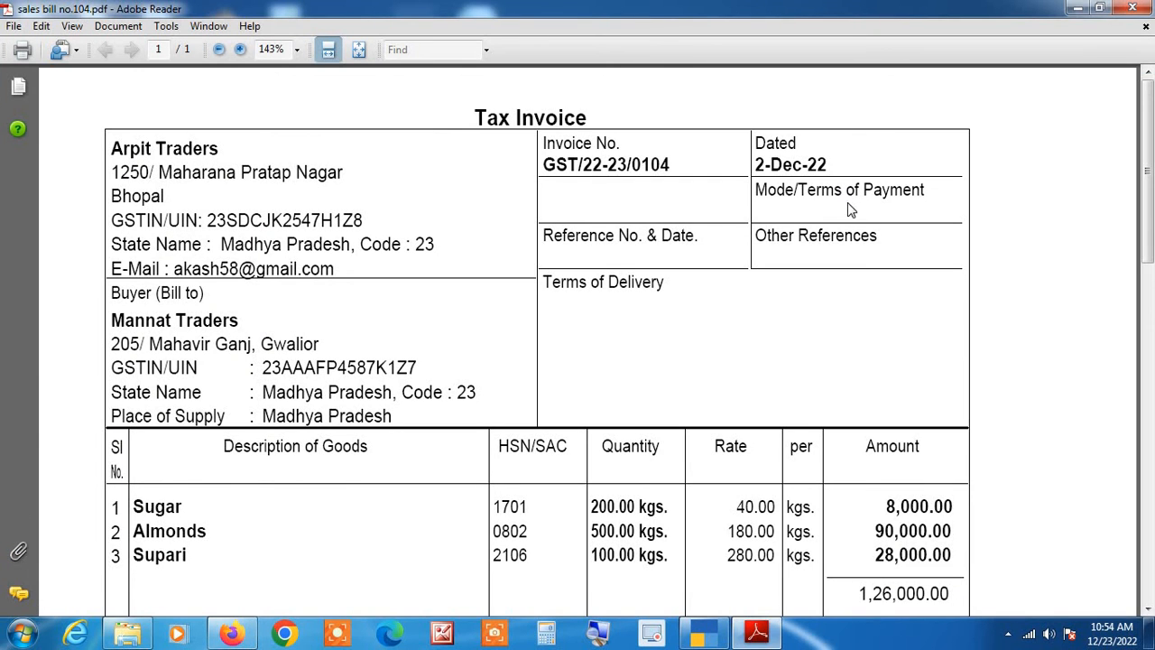
{"action": "scroll", "coordinate": [1127, 18], "scroll_direction": "down", "scroll_amount": 5}
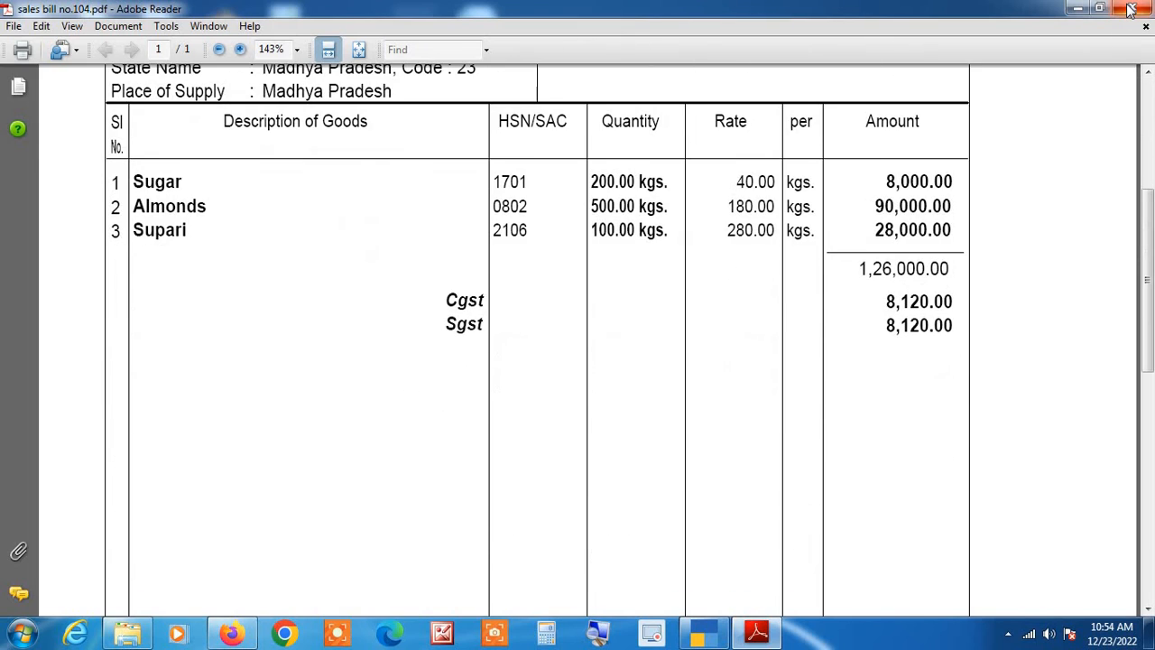
{"action": "left_click", "coordinate": [1131, 9]}
{"action": "left_click", "coordinate": [1139, 8]}
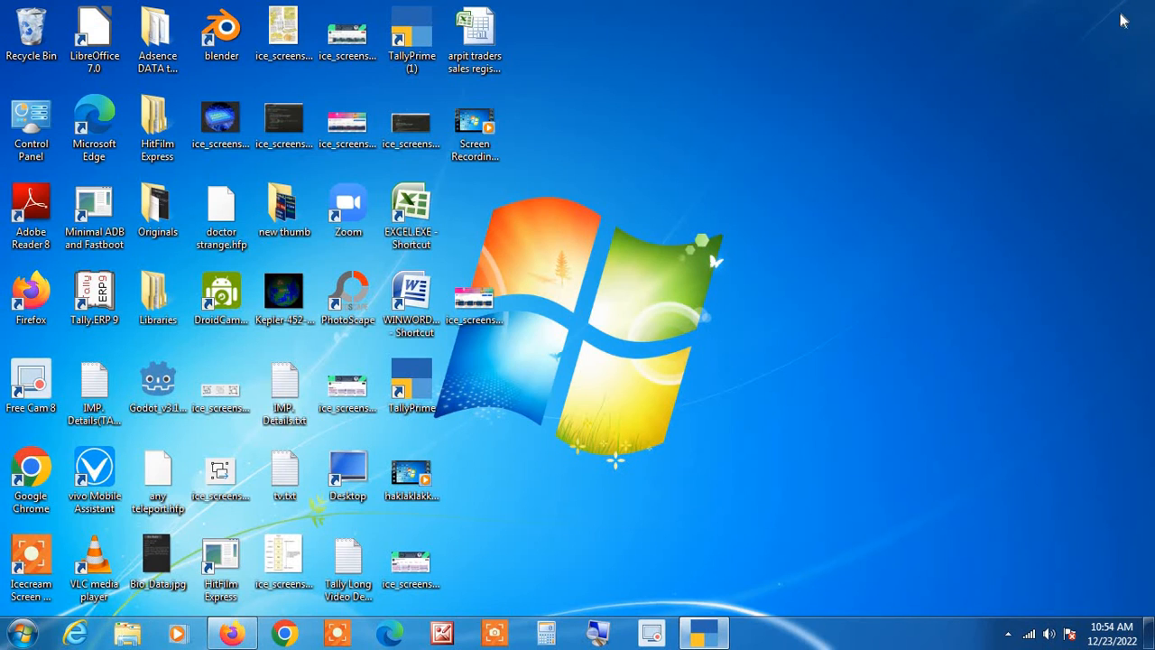
- Switch back to TallyPrime, quit the current voucher and open the 31-Dec-22 Deepak Traders sales voucher
{"action": "left_click", "coordinate": [703, 632]}
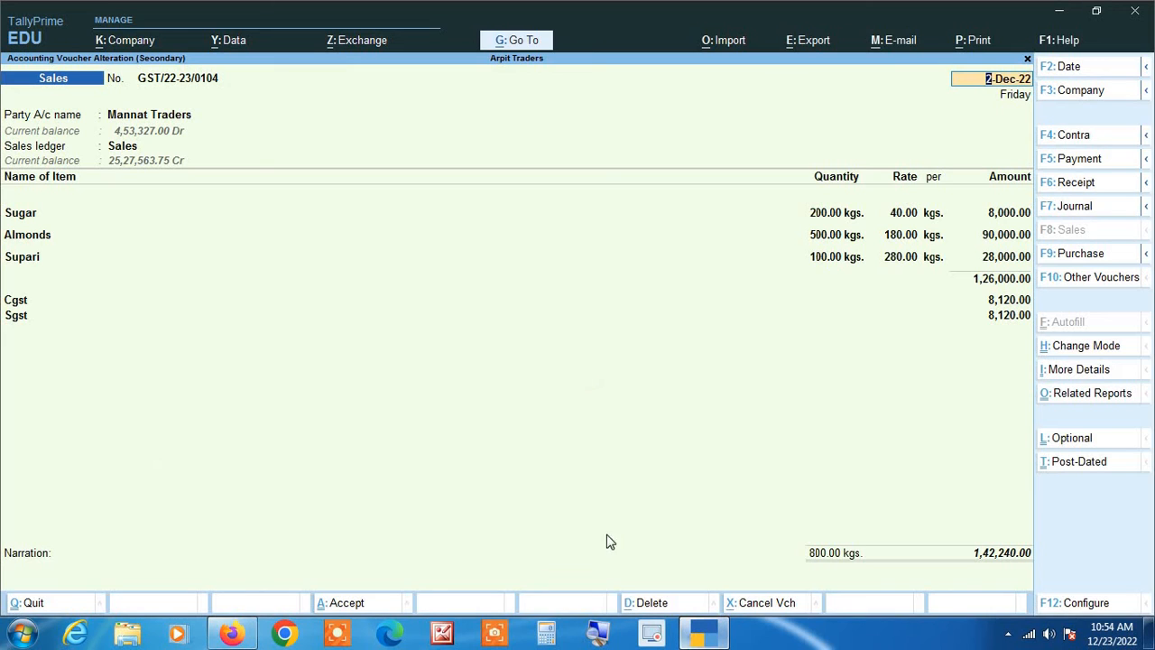
{"action": "key", "text": "Escape"}
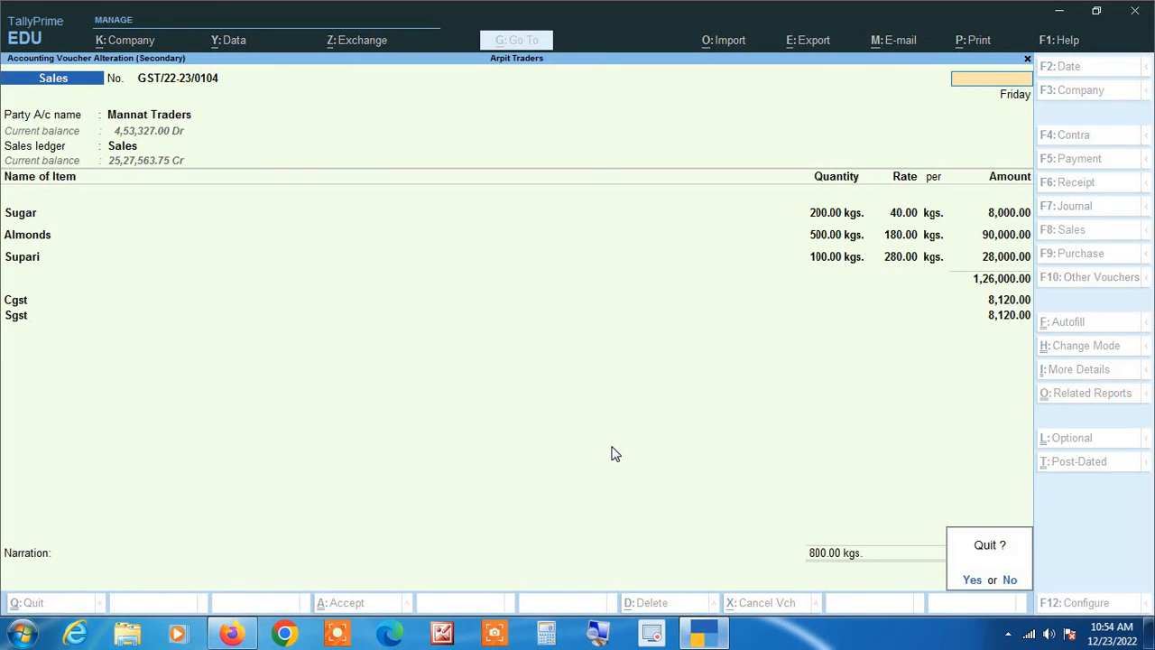
{"action": "key", "text": "y"}
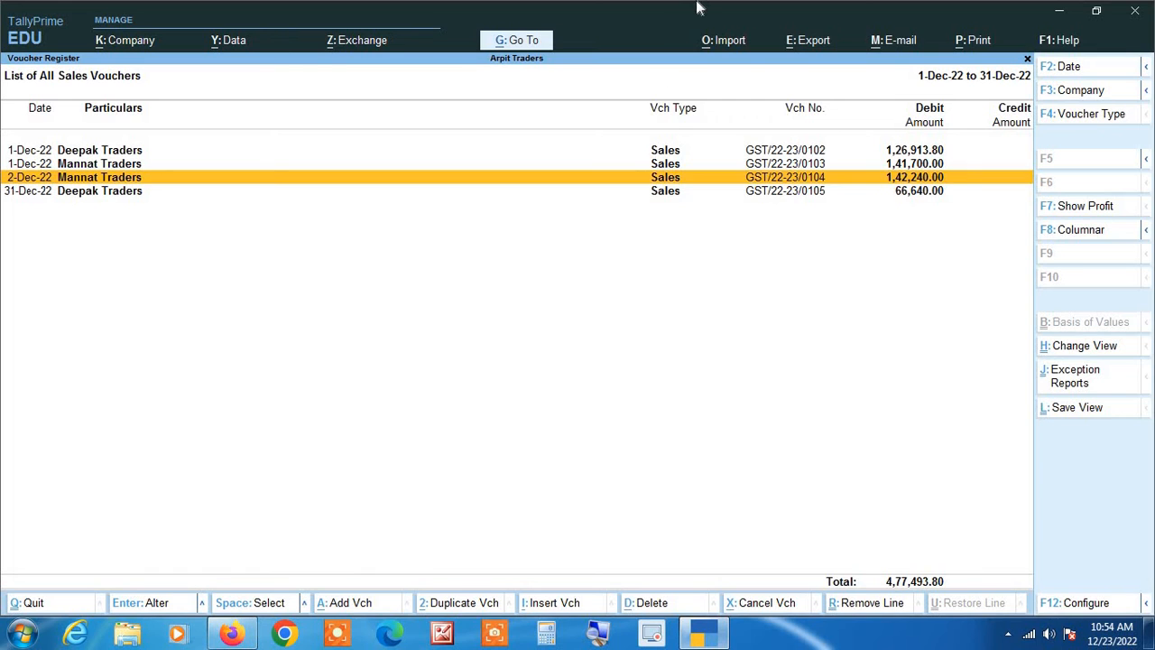
{"action": "key", "text": "Down"}
{"action": "key", "text": "Return"}
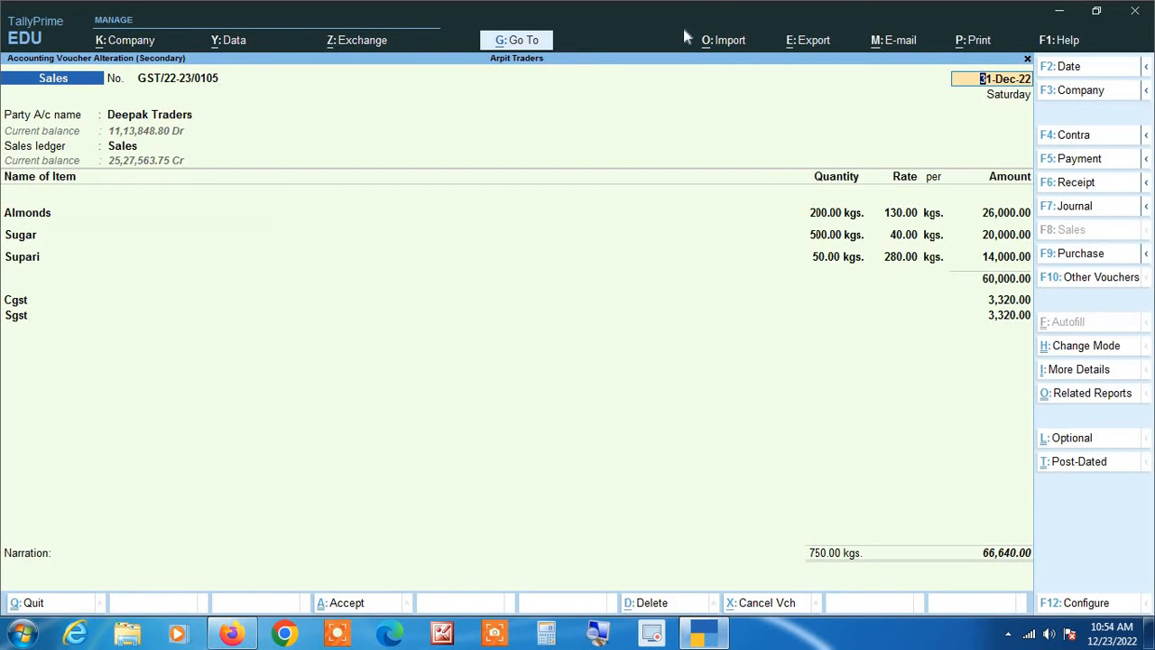
- Start exporting the current voucher and go to the File Name entry in its export configuration
{"action": "left_click", "coordinate": [820, 45]}
{"action": "key", "text": "Return"}
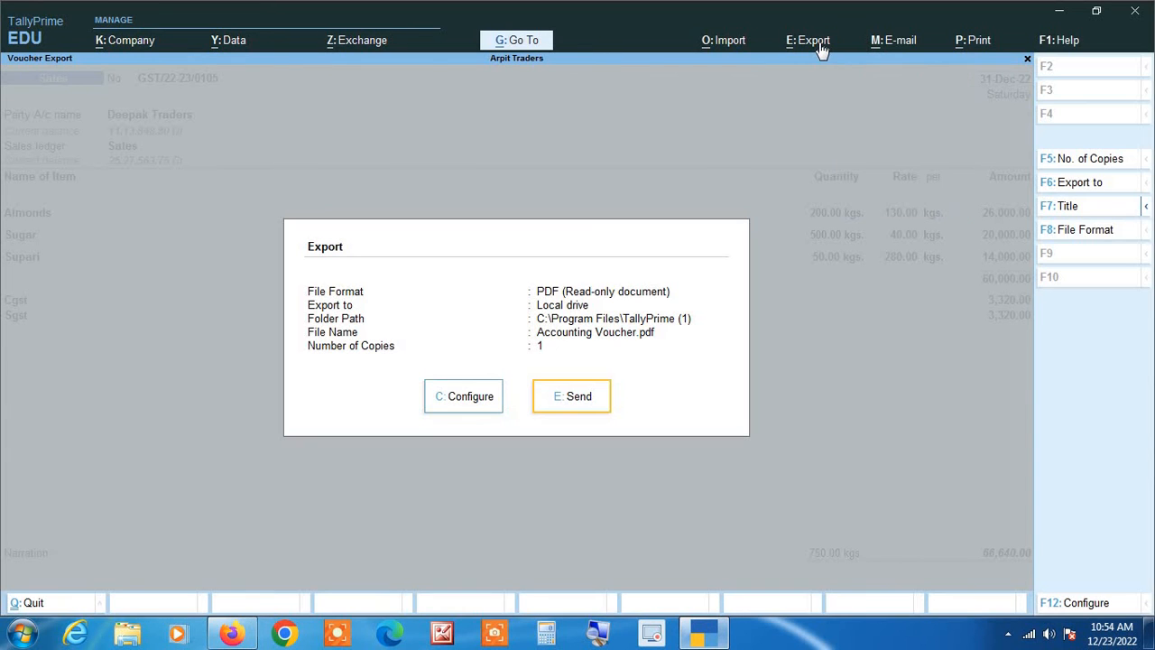
{"action": "key", "text": "c"}
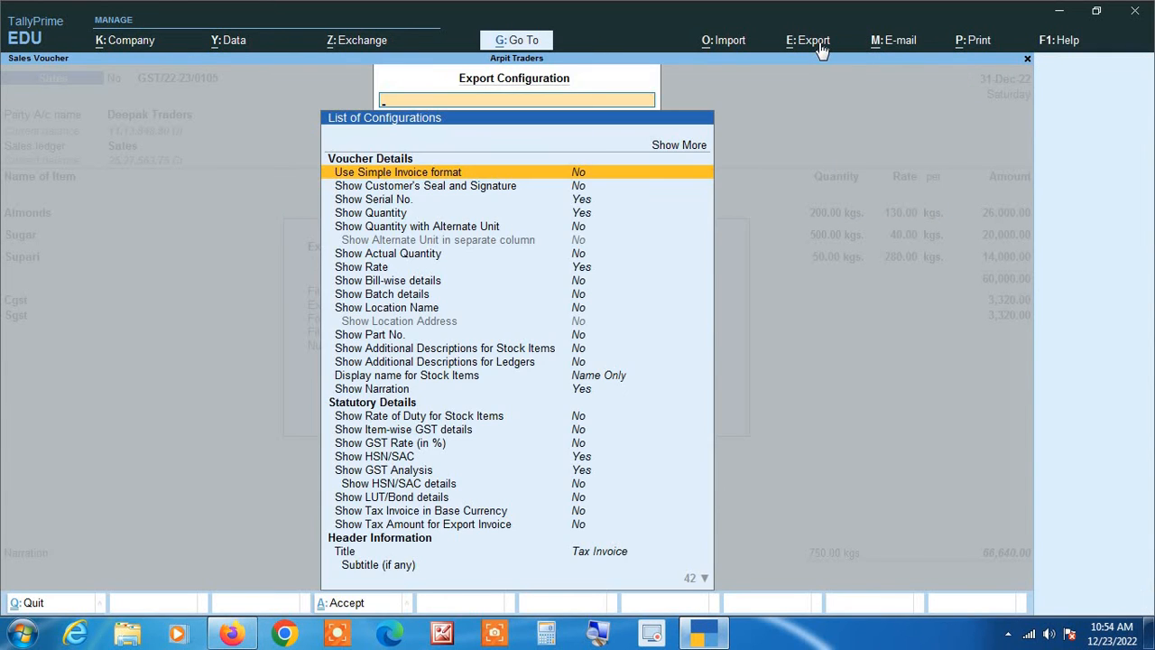
{"action": "key", "text": "Down"}
{"action": "key", "text": "Down"}
{"action": "key", "text": "Down"}
{"action": "key", "text": "Down"}
{"action": "key", "text": "Down"}
{"action": "key", "text": "Down"}
{"action": "key", "text": "Down"}
{"action": "key", "text": "Down"}
{"action": "key", "text": "Down"}
{"action": "key", "text": "Down"}
{"action": "key", "text": "Down"}
{"action": "key", "text": "Down"}
{"action": "key", "text": "Down"}
{"action": "key", "text": "Down"}
{"action": "key", "text": "Down"}
{"action": "key", "text": "Down"}
{"action": "key", "text": "Down"}
{"action": "key", "text": "Down"}
{"action": "key", "text": "Down"}
{"action": "key", "text": "Down"}
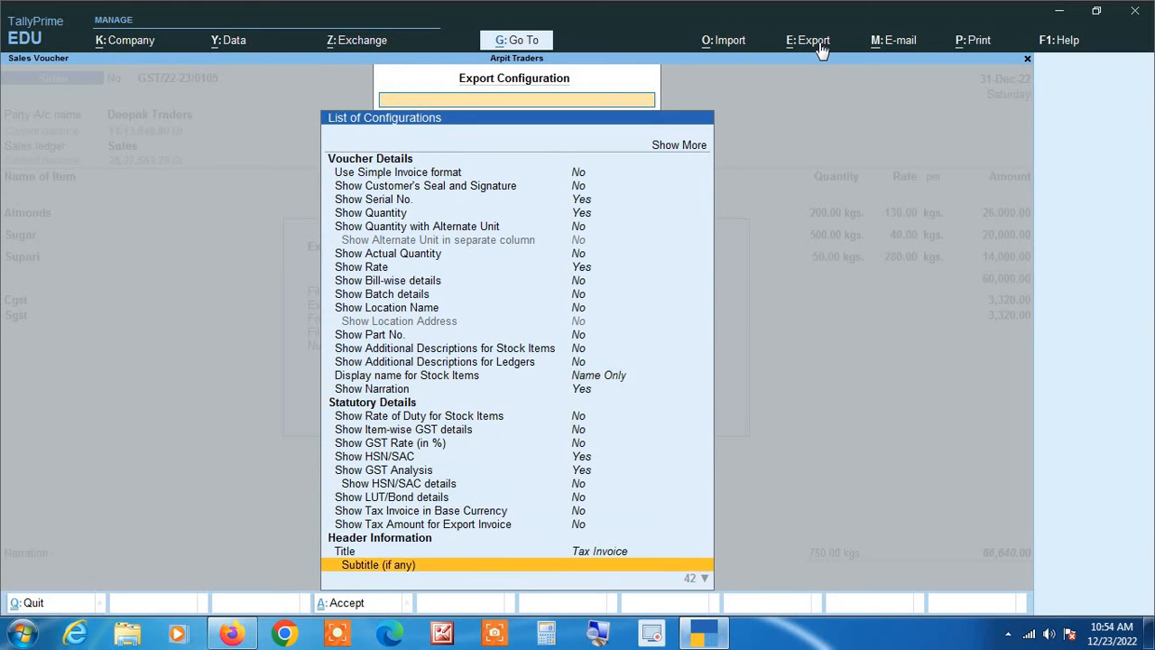
{"action": "key", "text": "Down"}
{"action": "key", "text": "Down"}
{"action": "key", "text": "Down"}
{"action": "key", "text": "Down"}
{"action": "key", "text": "Down"}
{"action": "key", "text": "Down"}
{"action": "key", "text": "Down"}
{"action": "key", "text": "Down"}
{"action": "key", "text": "Down"}
{"action": "key", "text": "Down"}
{"action": "key", "text": "Down"}
{"action": "key", "text": "Down"}
{"action": "key", "text": "Down"}
{"action": "key", "text": "Down"}
{"action": "key", "text": "Down"}
{"action": "key", "text": "Down"}
{"action": "key", "text": "Down"}
{"action": "key", "text": "Down"}
{"action": "key", "text": "Down"}
{"action": "key", "text": "Down"}
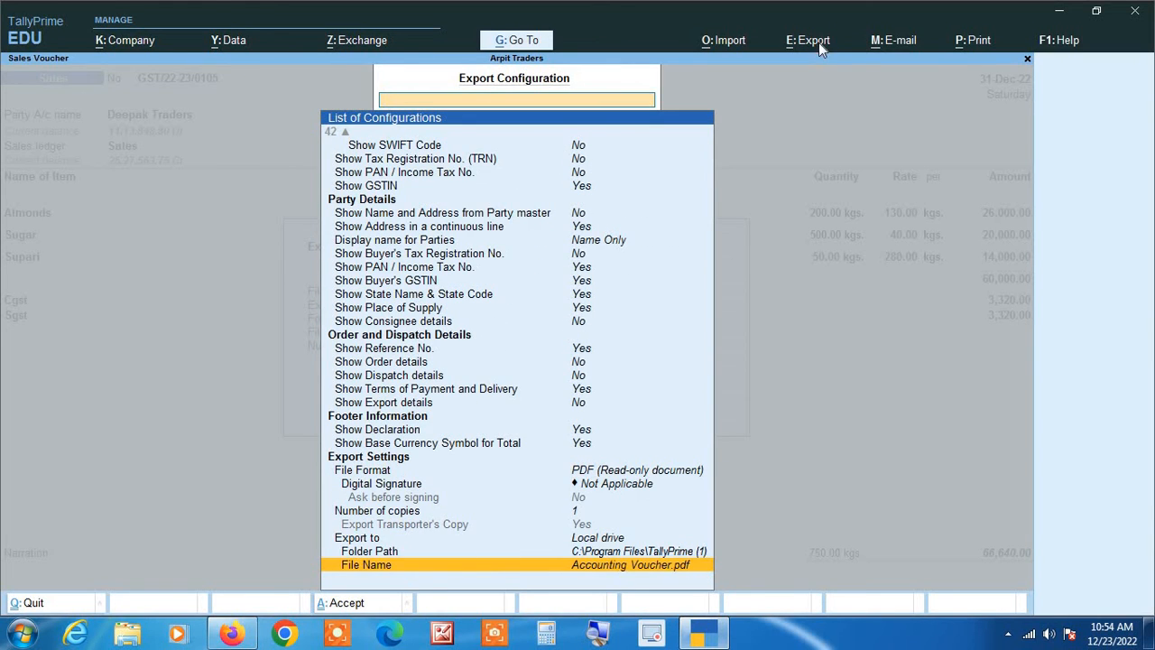
- Review the export settings for file format, number of copies, export destination, folder path and file name
{"action": "left_click", "coordinate": [603, 634]}
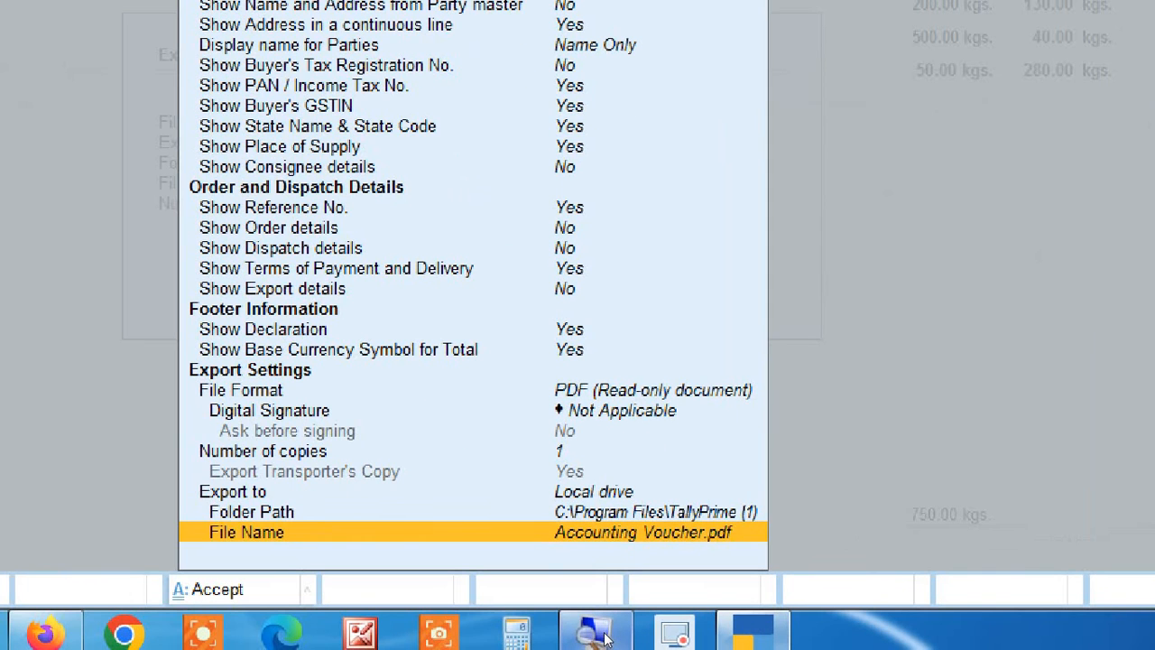
{"action": "key", "text": "Up"}
{"action": "key", "text": "Up"}
{"action": "key", "text": "Up"}
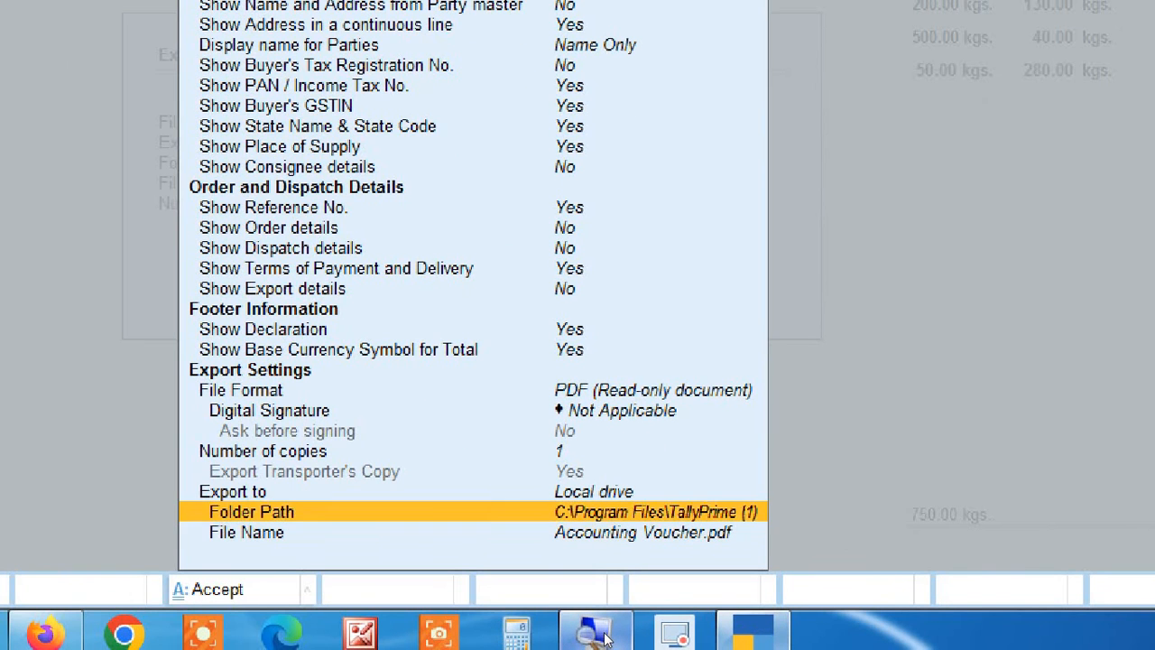
{"action": "key", "text": "Up"}
{"action": "key", "text": "Up"}
{"action": "key", "text": "Up"}
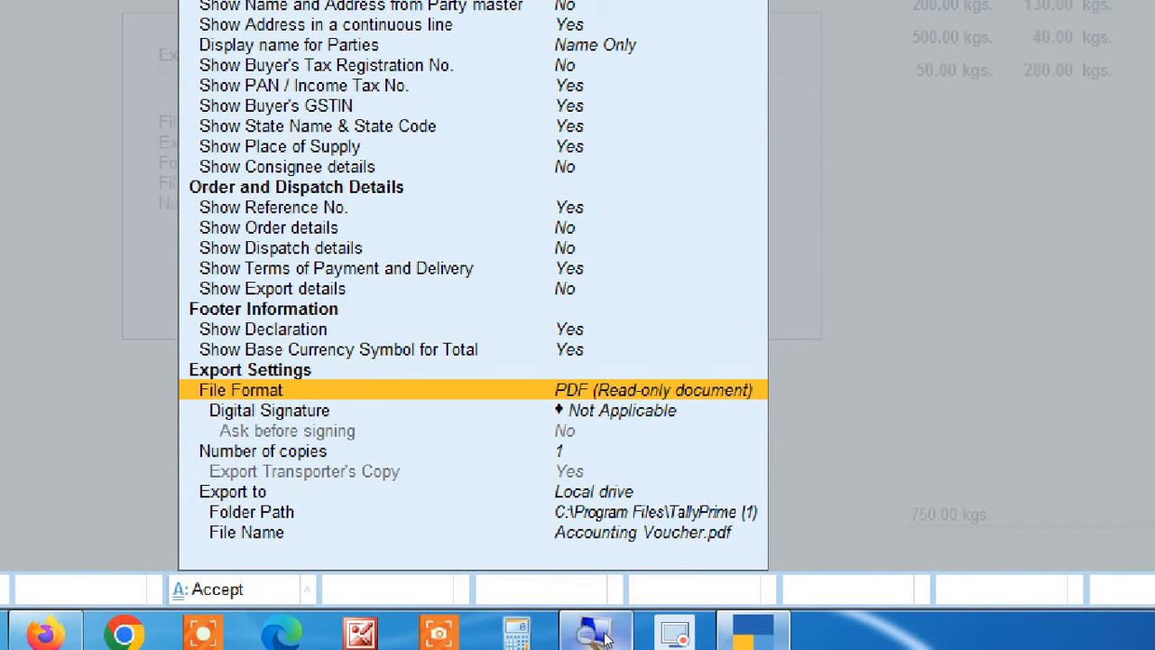
{"action": "key", "text": "Down"}
{"action": "key", "text": "Down"}
{"action": "key", "text": "Down"}
{"action": "key", "text": "Down"}
{"action": "key", "text": "Down"}
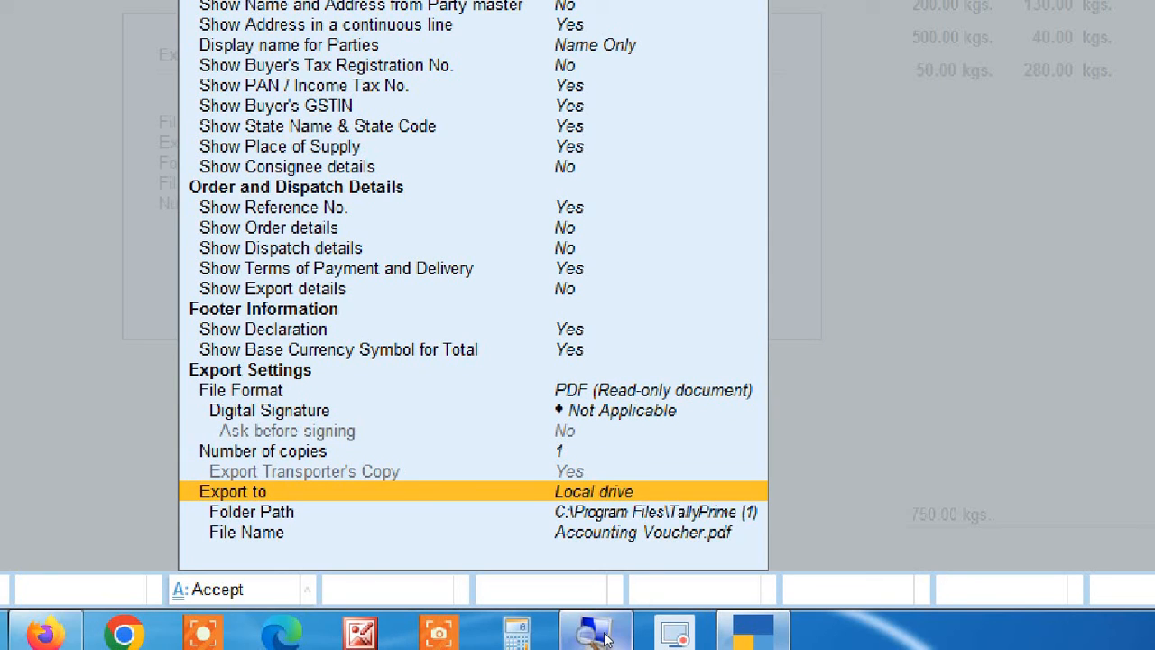
- Set the export folder path to D:\GST Bill by selecting it from the drive list
{"action": "key", "text": "Down"}
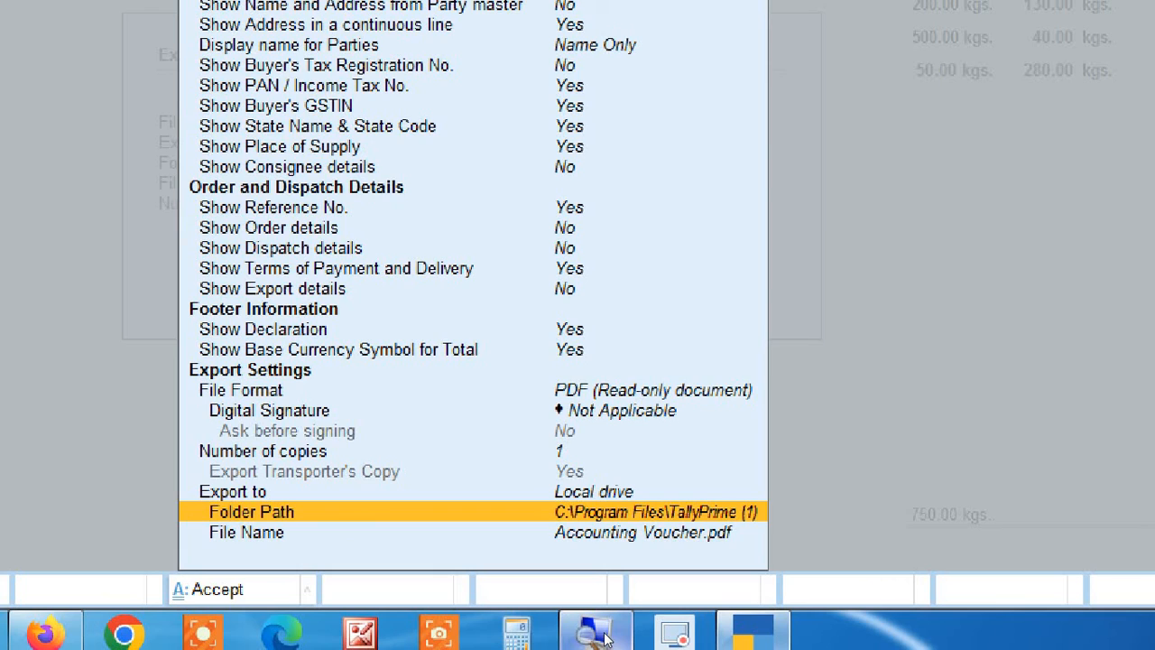
{"action": "key", "text": "Return"}
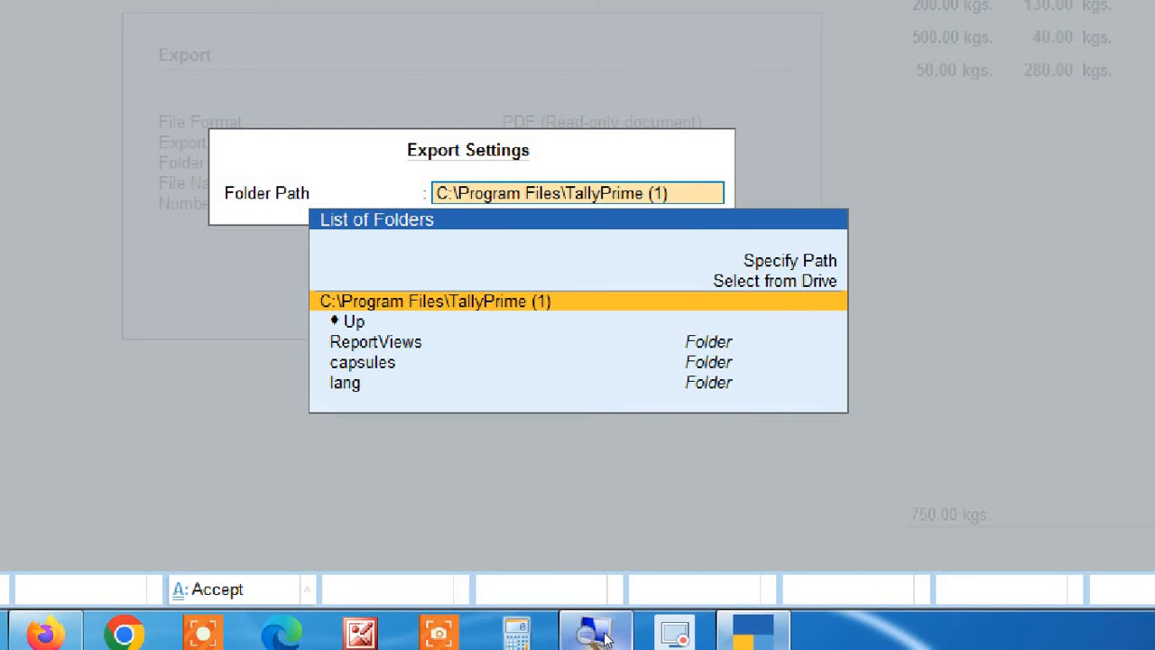
{"action": "key", "text": "Up"}
{"action": "key", "text": "Return"}
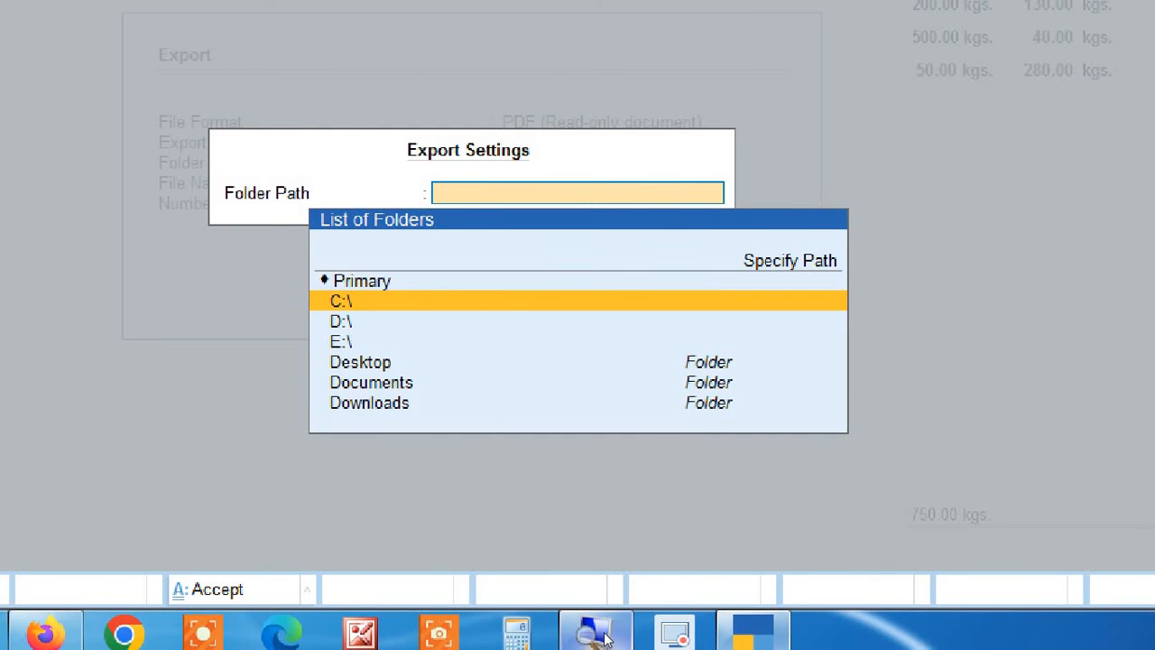
{"action": "key", "text": "Down"}
{"action": "key", "text": "Return"}
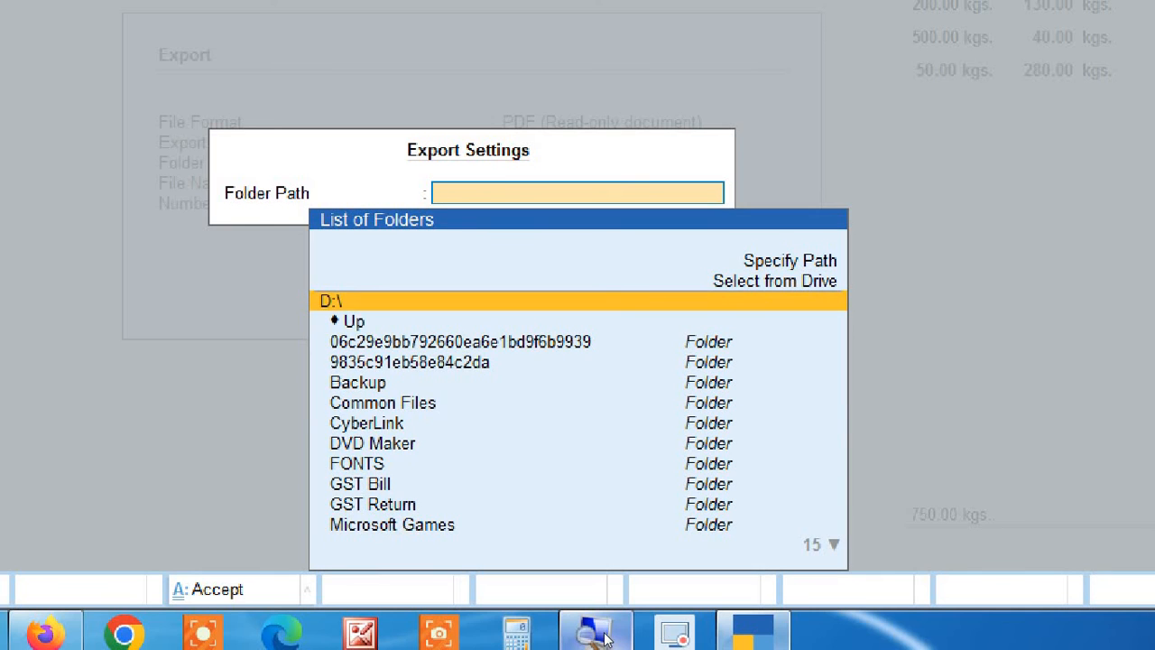
{"action": "key", "text": "Down"}
{"action": "key", "text": "Down"}
{"action": "key", "text": "Down"}
{"action": "key", "text": "Down"}
{"action": "key", "text": "Down"}
{"action": "key", "text": "Down"}
{"action": "key", "text": "Down"}
{"action": "key", "text": "Down"}
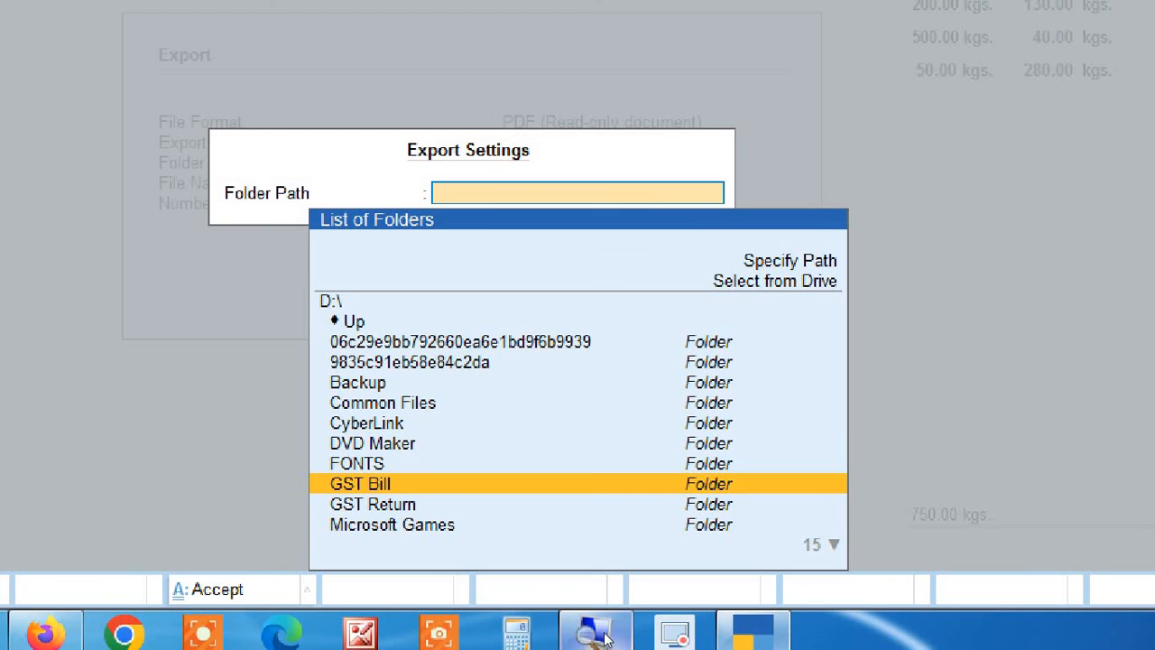
{"action": "key", "text": "Return"}
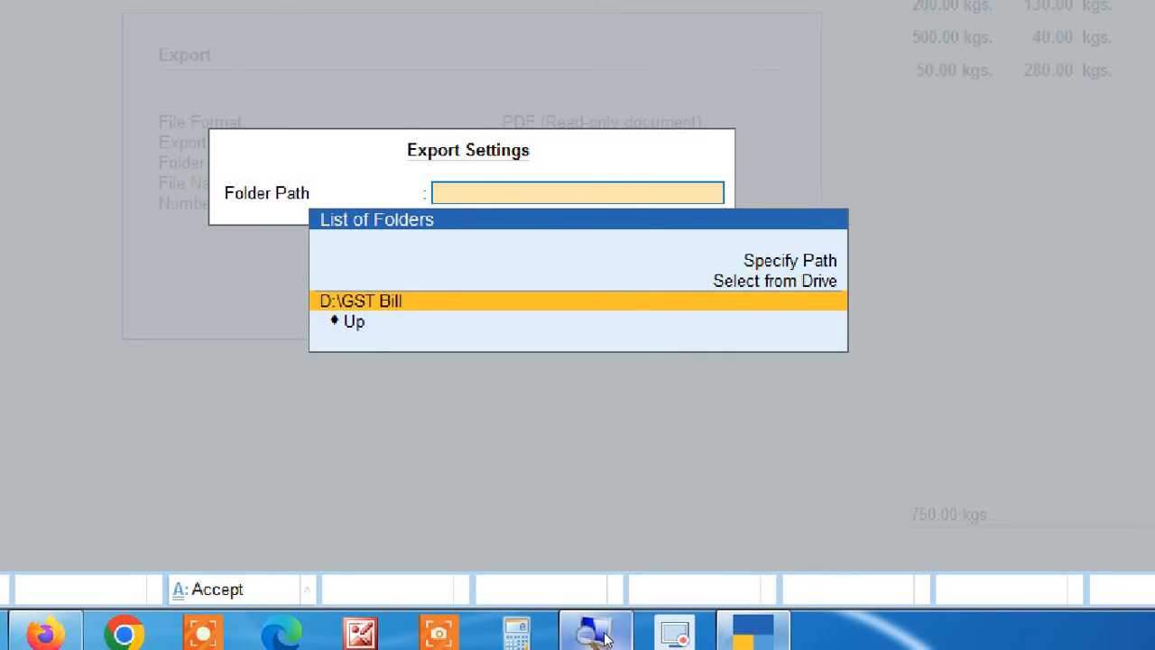
{"action": "key", "text": "Return"}
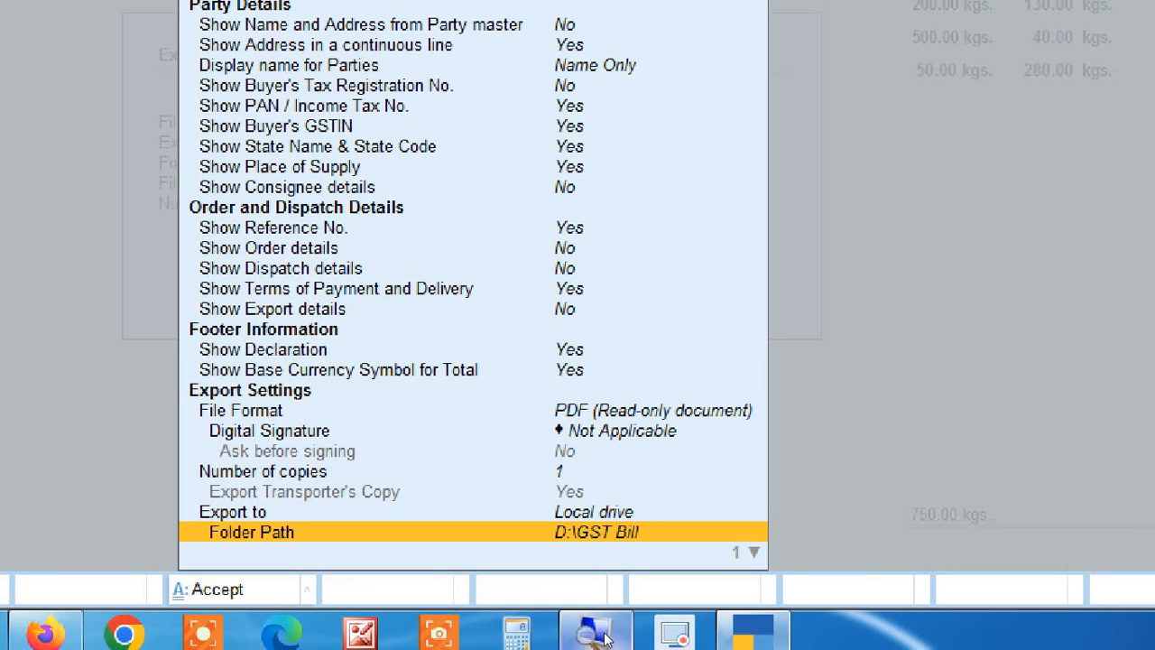
- Set the export file name to "sales bill no.105.pdf"
{"action": "key", "text": "Return"}
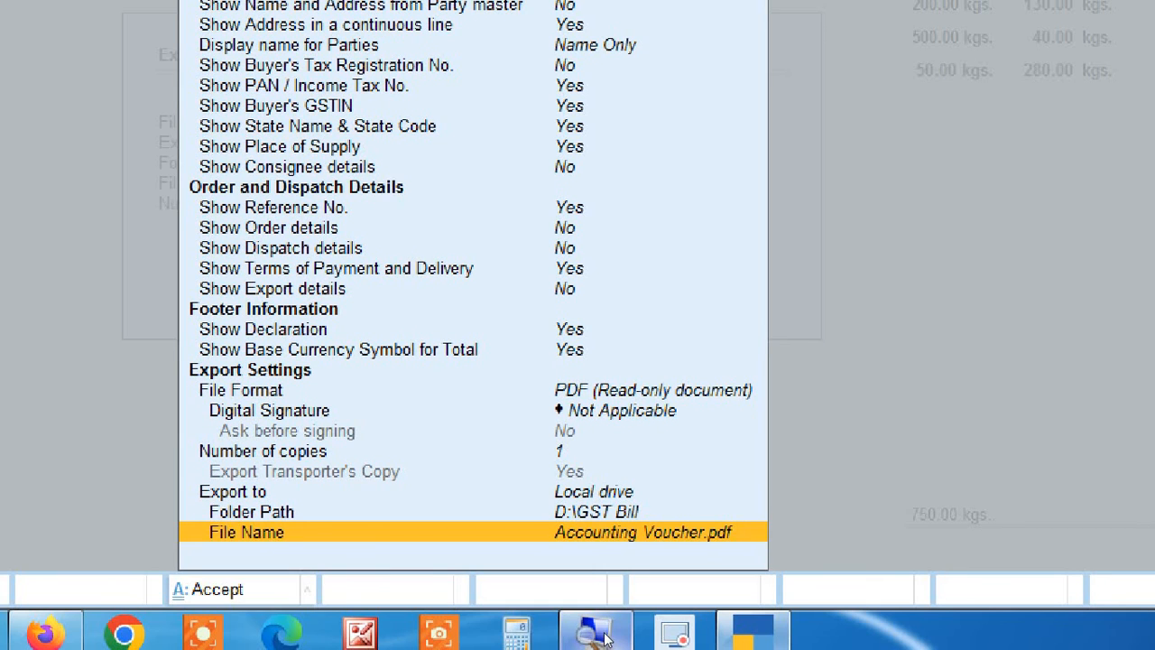
{"action": "key", "text": "Return"}
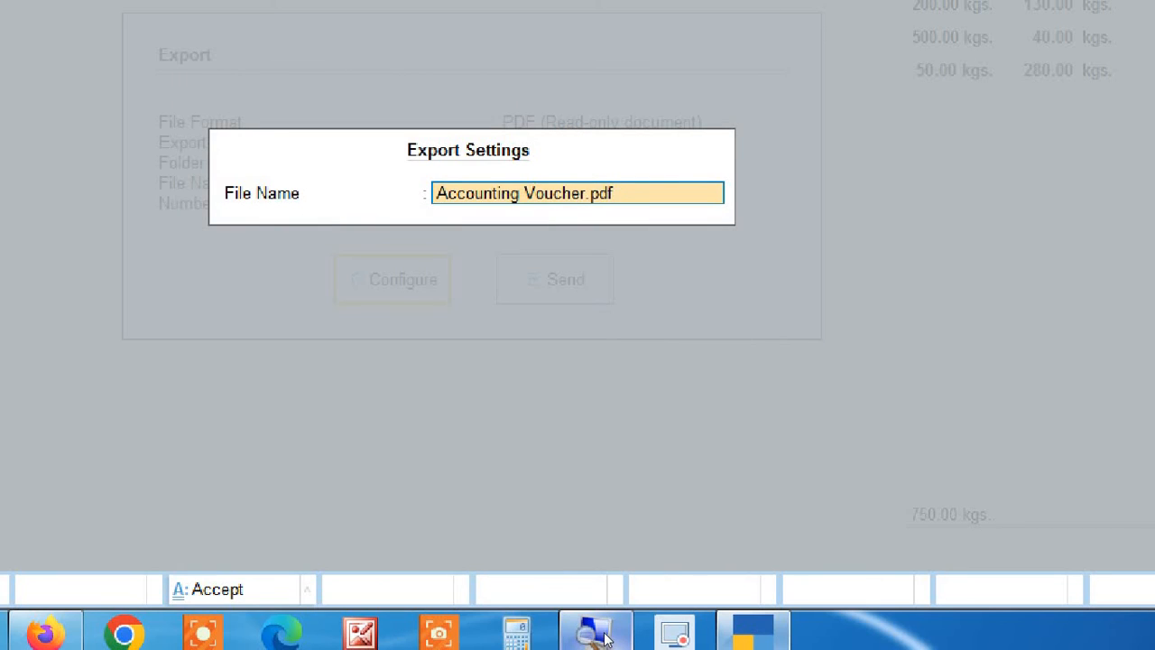
{"action": "type", "text": "sales"}
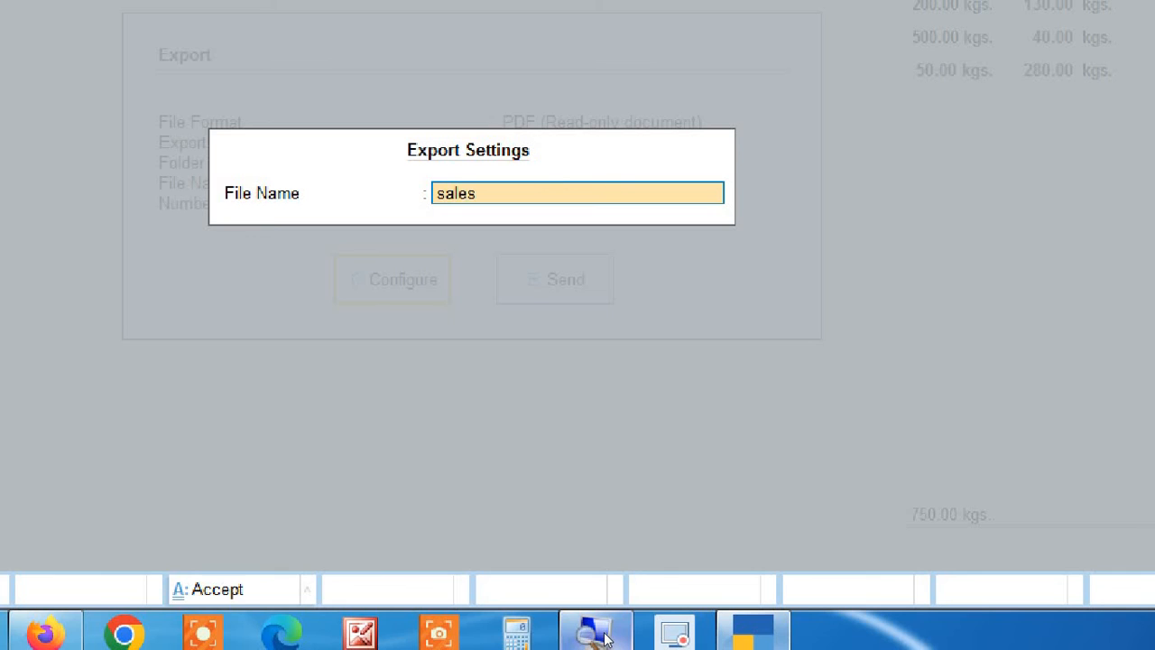
{"action": "type", "text": " billno"}
{"action": "key", "text": "BackSpace"}
{"action": "key", "text": "BackSpace"}
{"action": "type", "text": "no.105.pdf"}
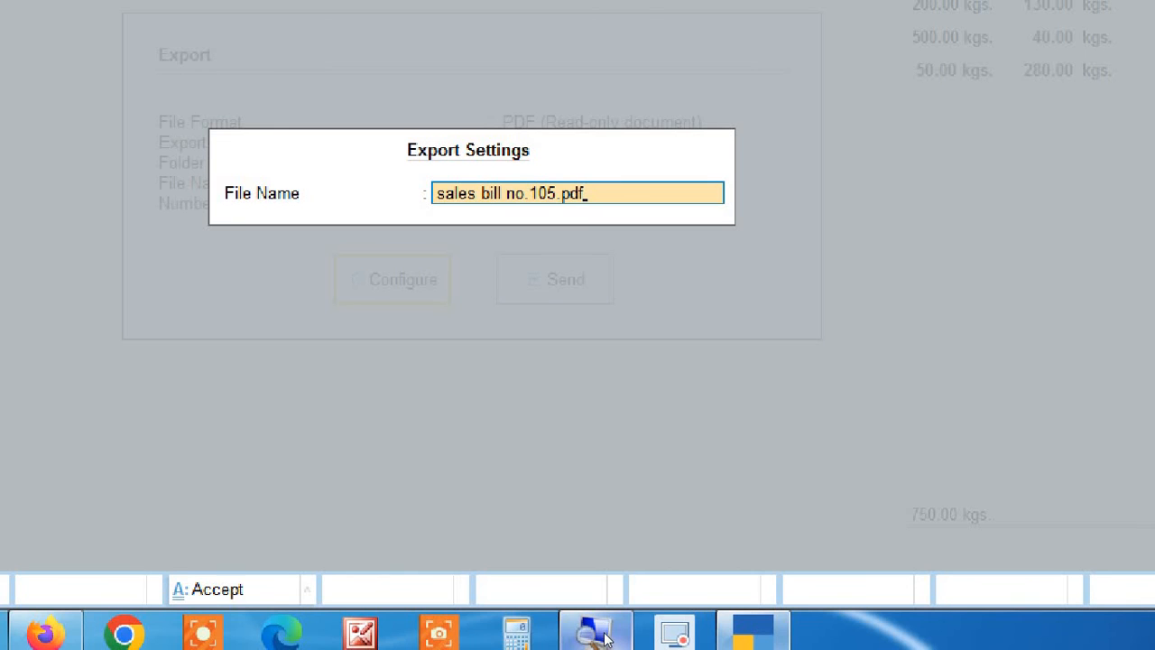
{"action": "key", "text": "Return"}
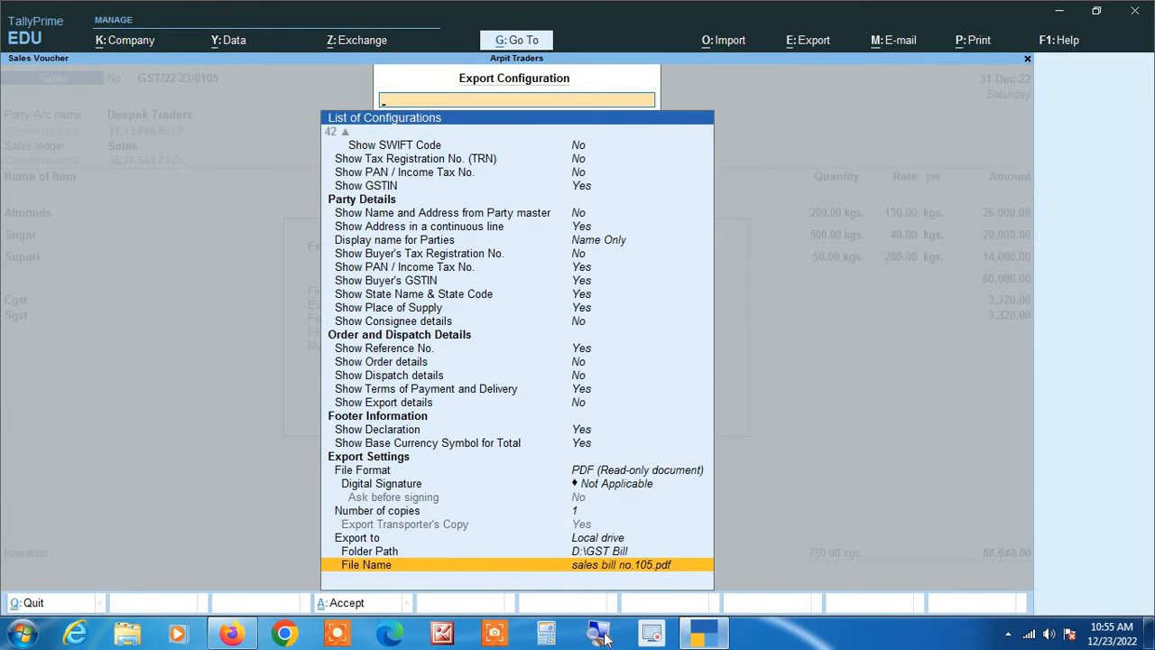
- Accept the export configuration, export the voucher as a PDF, and view the resulting invoice maximized before closing it
{"action": "key", "text": "ctrl+a"}
{"action": "key", "text": "Right"}
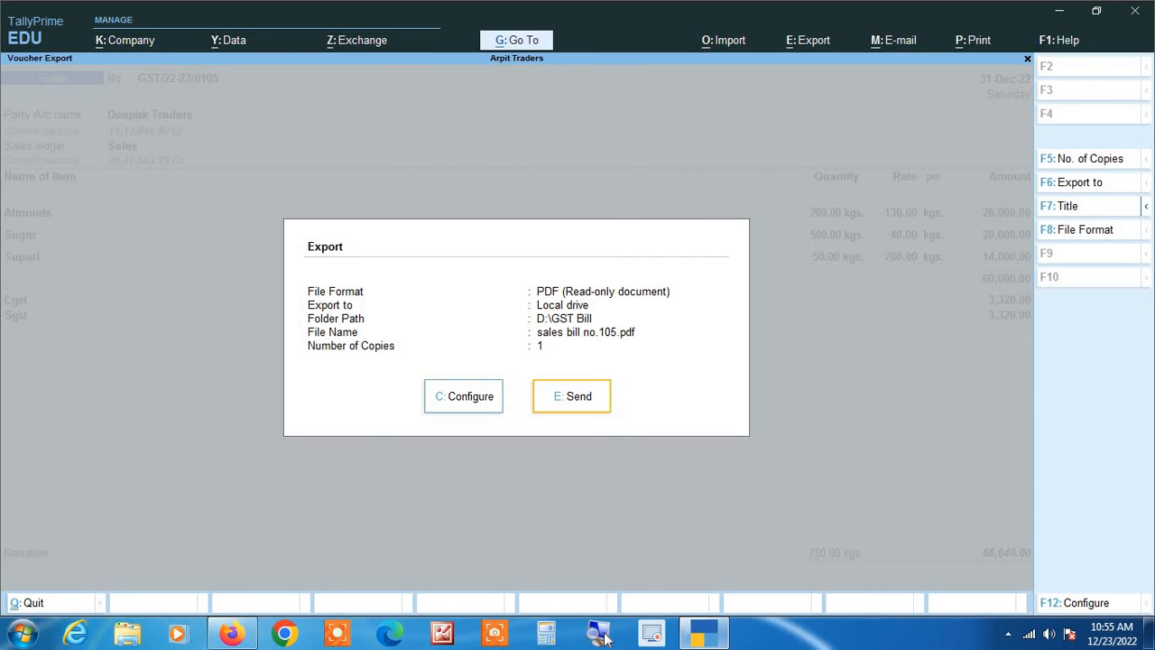
{"action": "key", "text": "Return"}
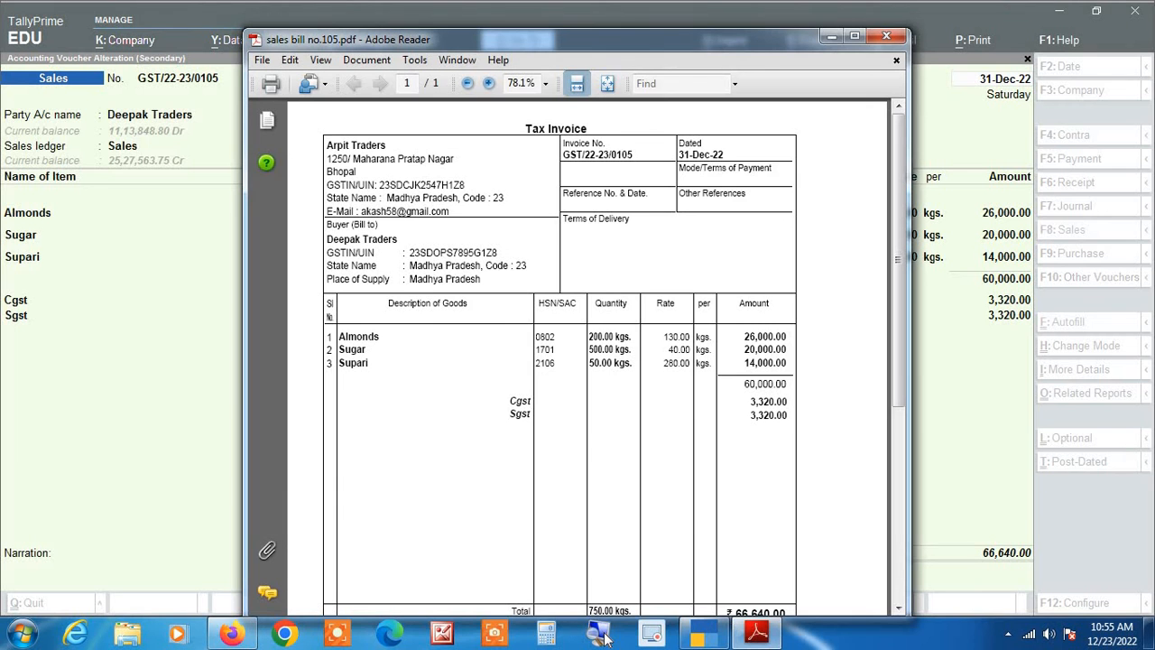
{"action": "left_click", "coordinate": [854, 37]}
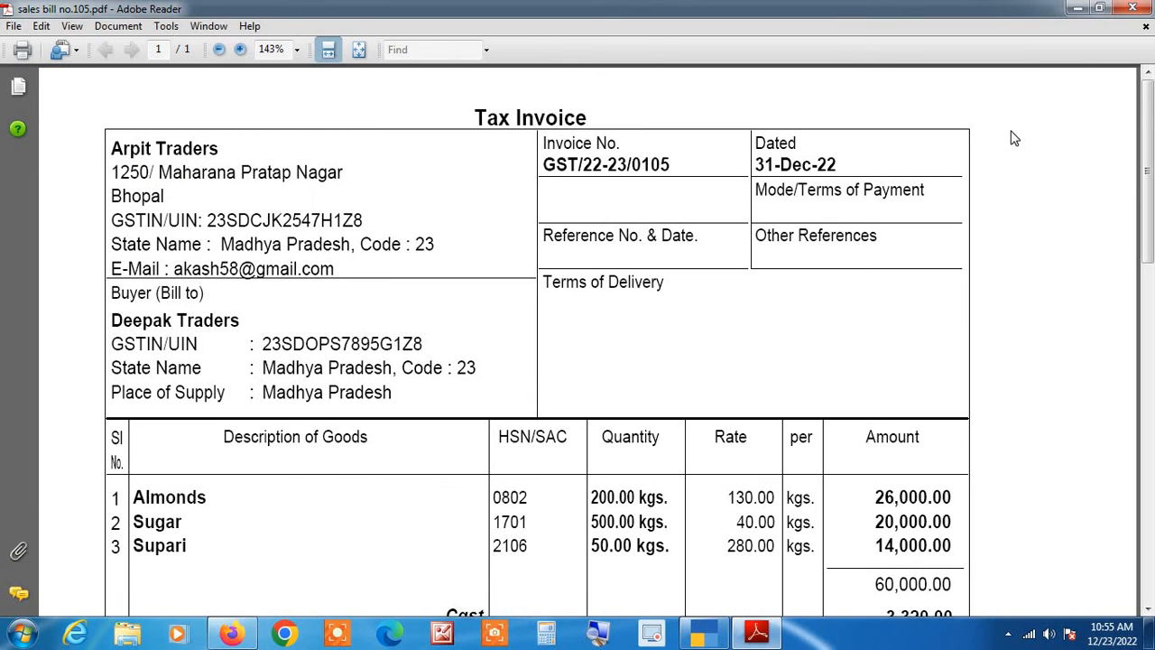
{"action": "left_click", "coordinate": [1133, 8]}
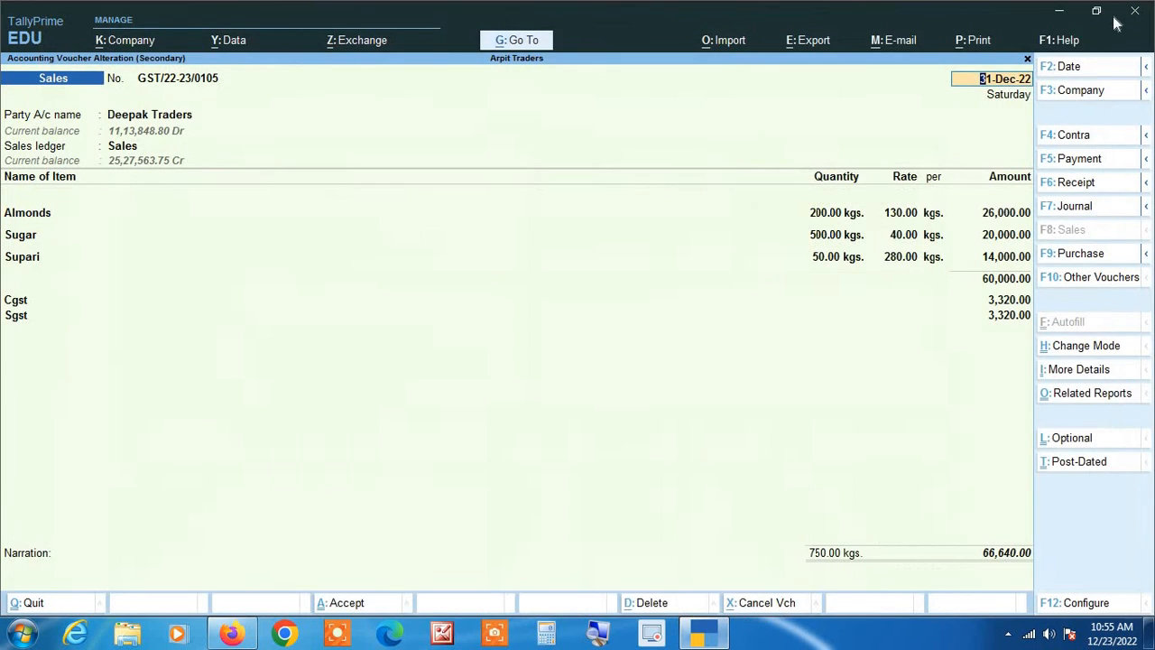
- Minimize the accounting window, switch to Windows Explorer and open the GST Bill folder on Local Disk (D:)
{"action": "left_click", "coordinate": [1062, 12]}
{"action": "left_click", "coordinate": [127, 635]}
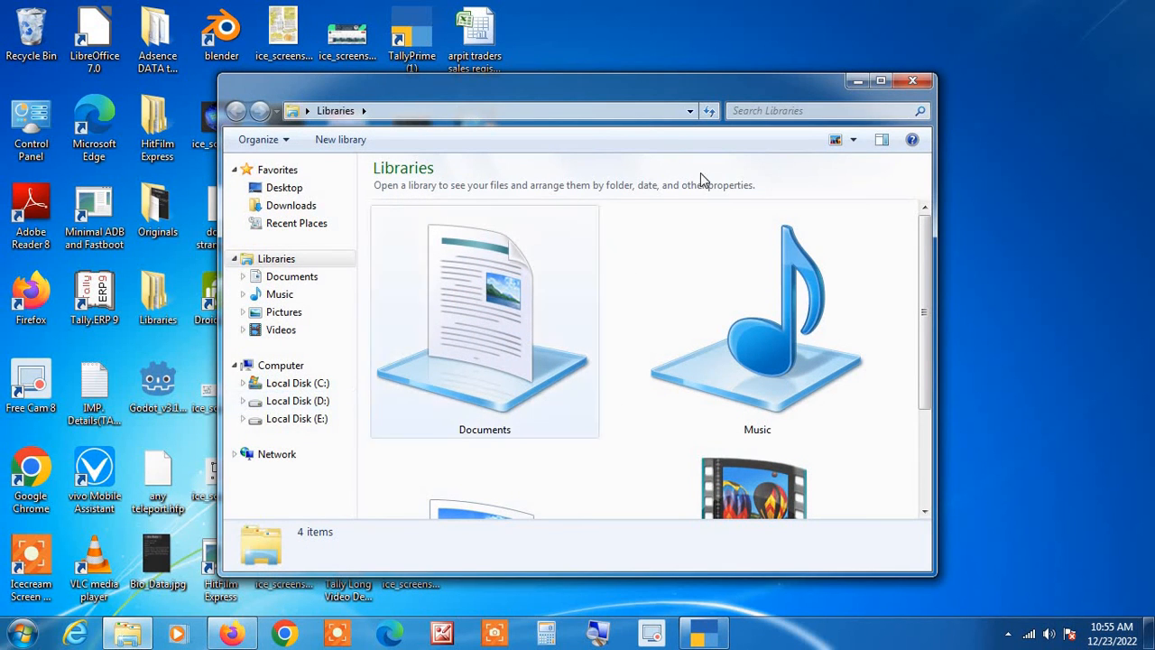
{"action": "left_click", "coordinate": [877, 81]}
{"action": "left_click", "coordinate": [74, 322]}
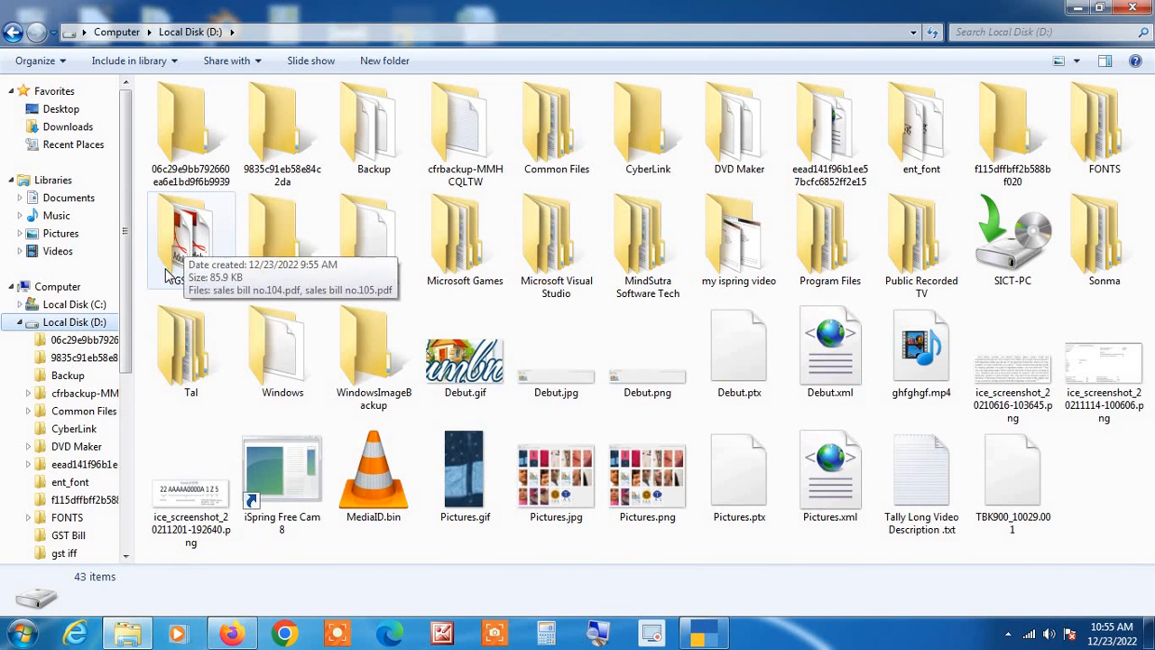
{"action": "left_click", "coordinate": [187, 241]}
{"action": "double_click", "coordinate": [187, 240]}
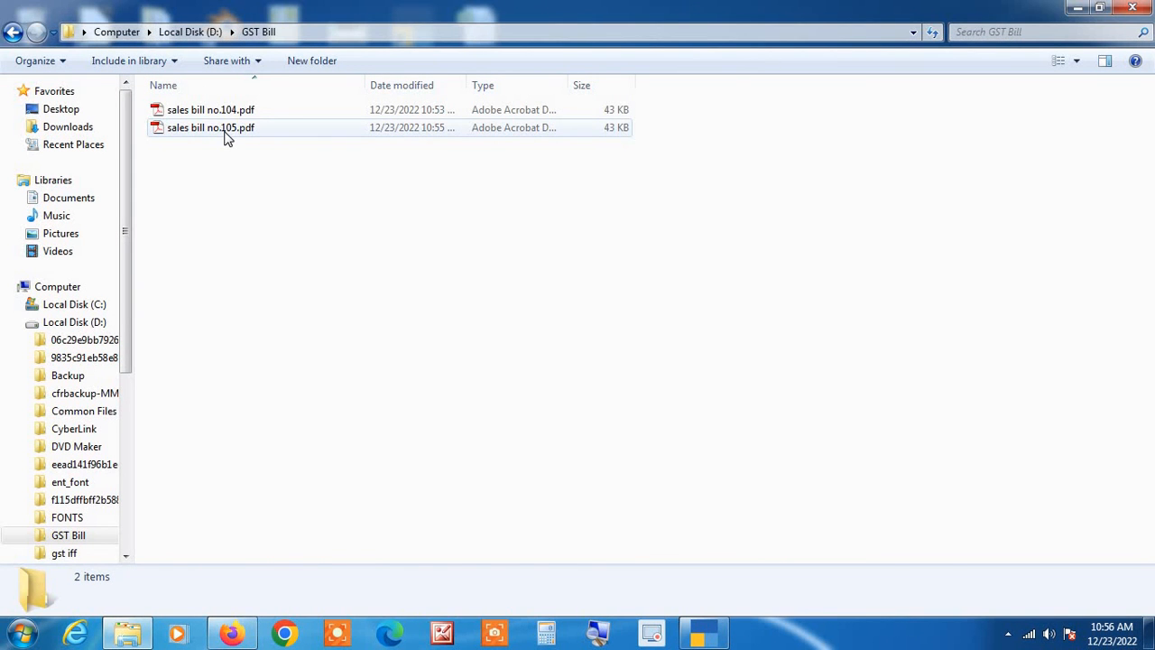
- Open sales bill no.105.pdf, review the invoice from its header to the tax summary, and close it and the folder
{"action": "double_click", "coordinate": [226, 134]}
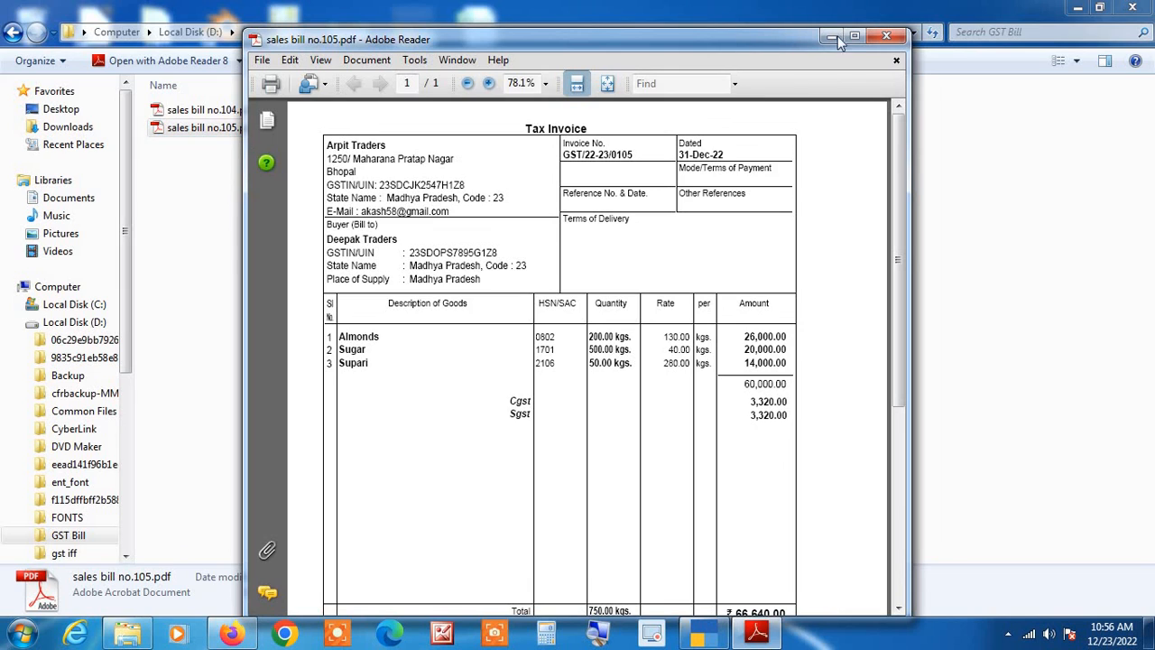
{"action": "left_click", "coordinate": [855, 35]}
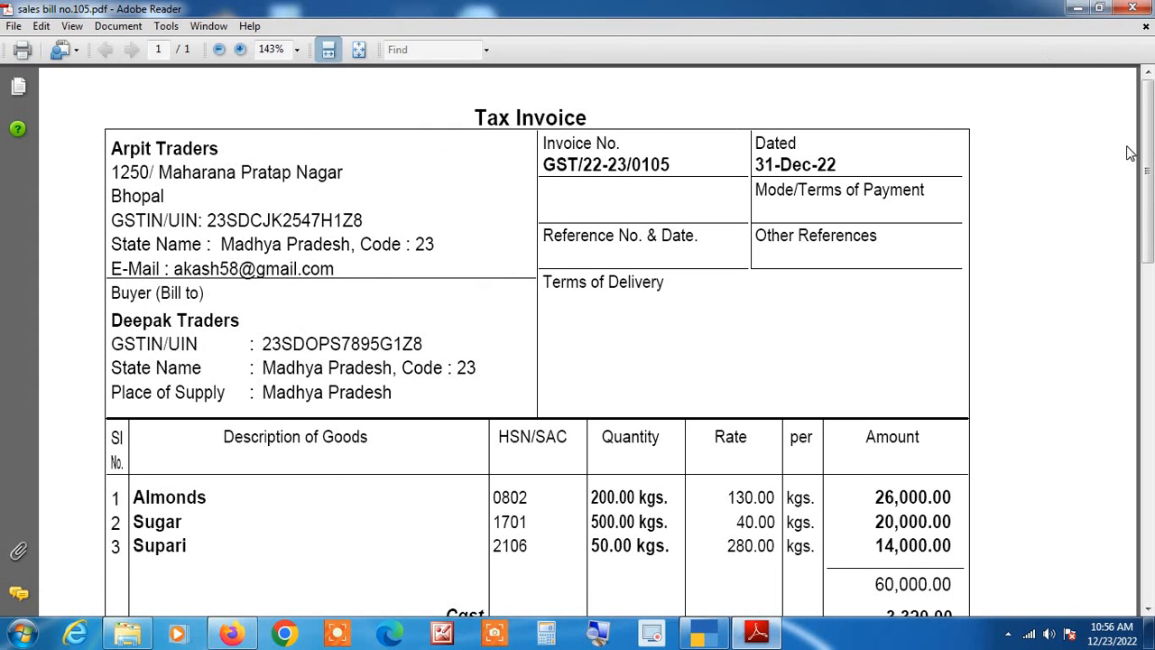
{"action": "scroll", "coordinate": [1150, 233], "scroll_direction": "down", "scroll_amount": 3}
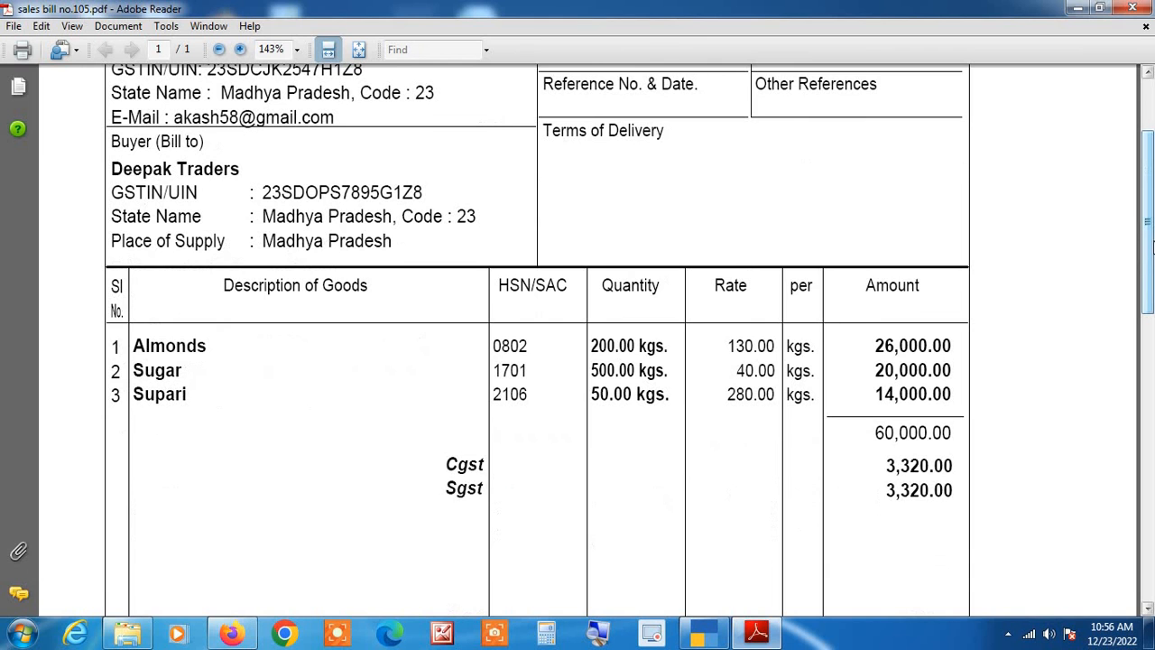
{"action": "left_click_drag", "start_coordinate": [1152, 242], "coordinate": [1151, 460]}
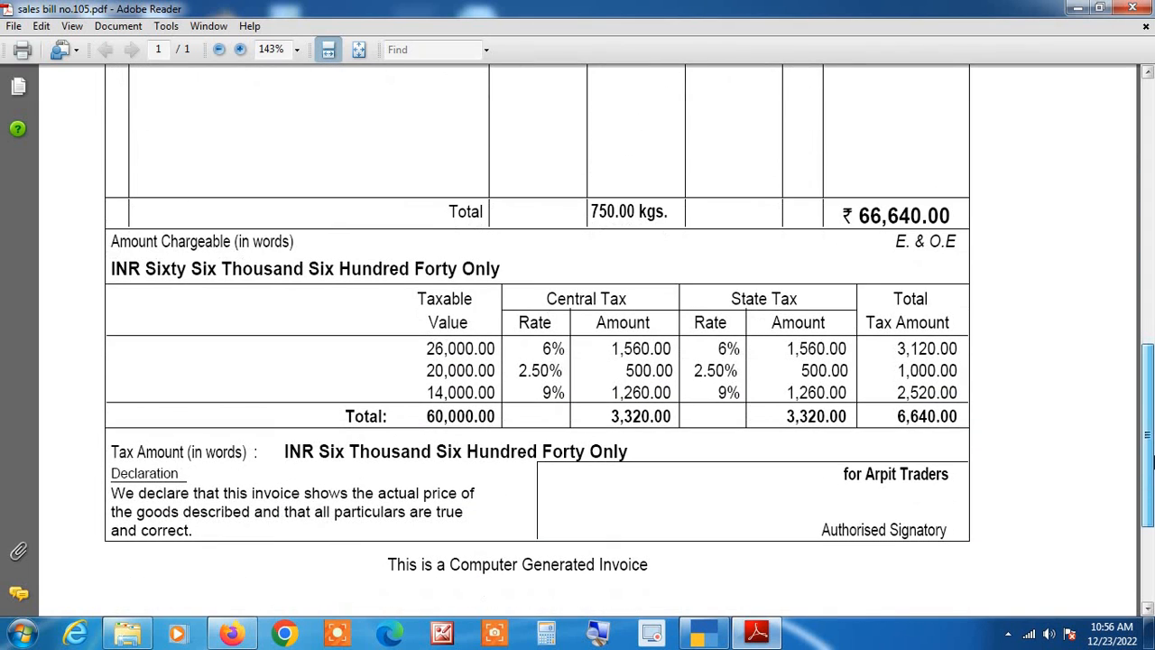
{"action": "left_click", "coordinate": [1134, 9]}
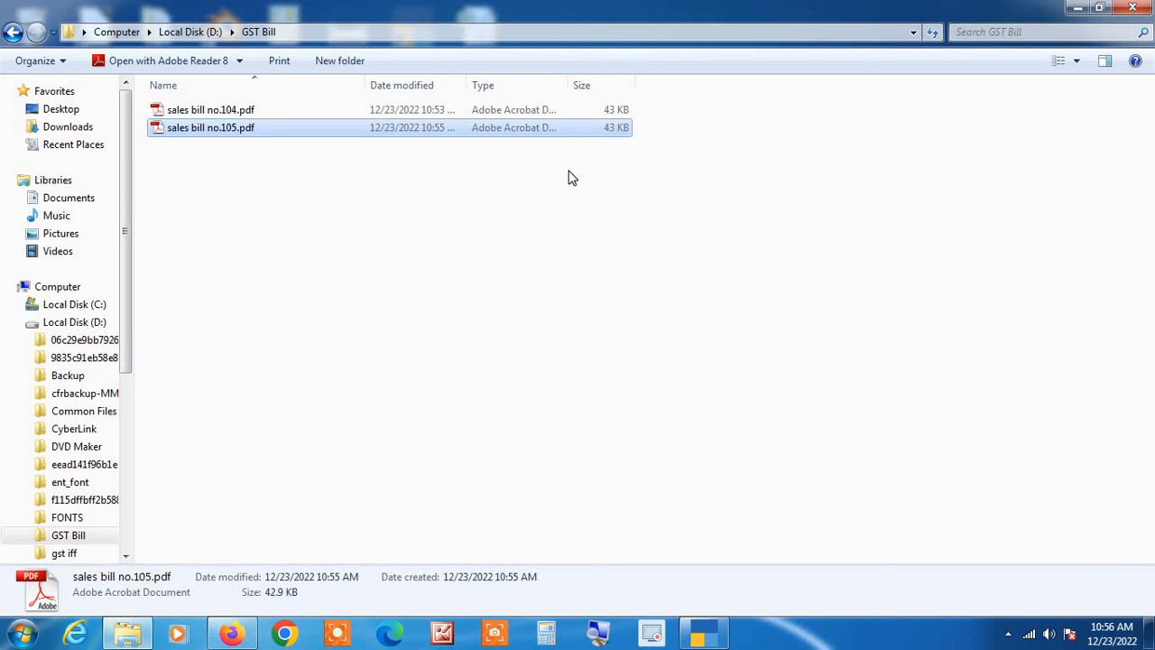
{"action": "left_click", "coordinate": [1133, 7]}
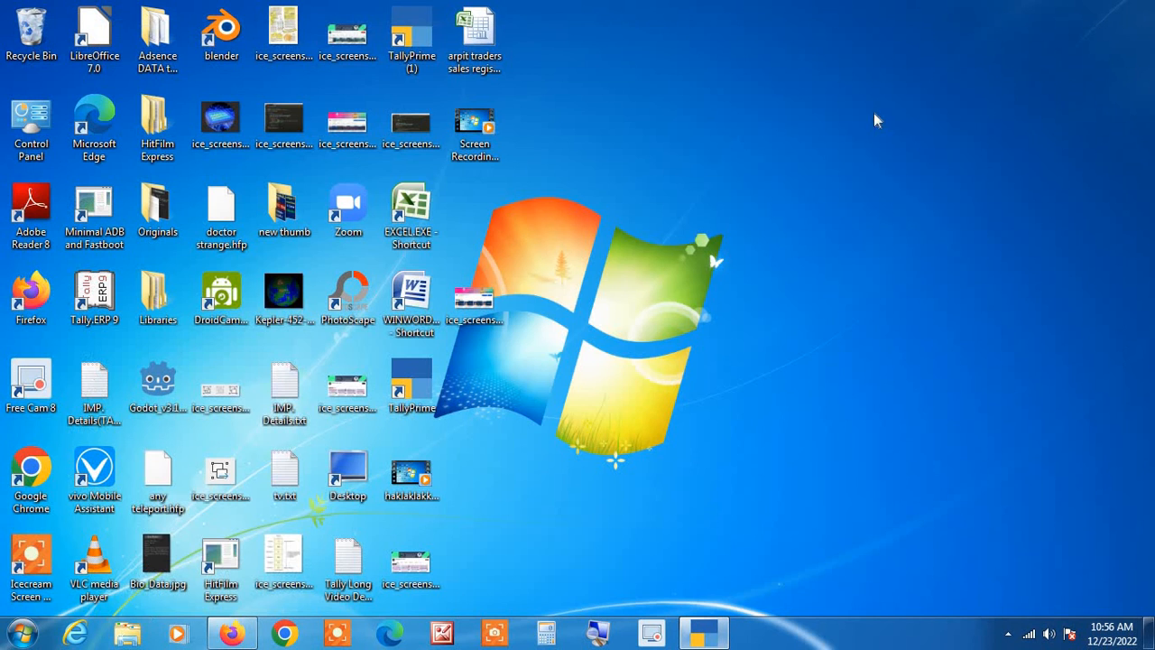
- Switch back to TallyPrime and leave the sales voucher, Sales Register and report menus to return to the Gateway of Tally
{"action": "left_click", "coordinate": [704, 631]}
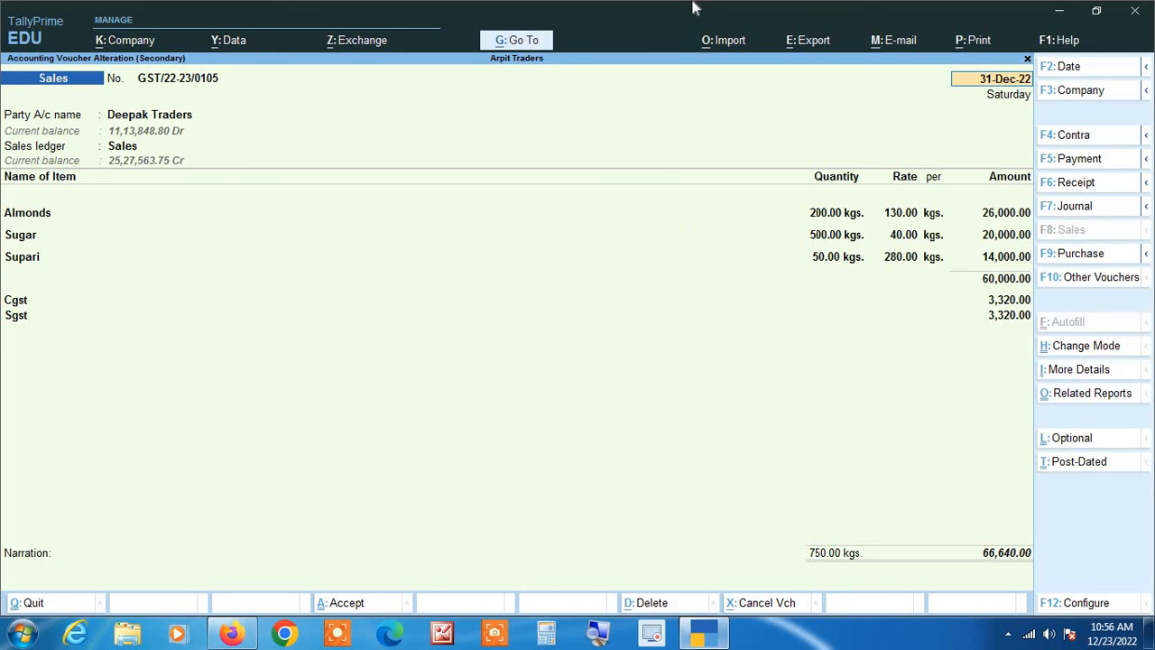
{"action": "key", "text": "Escape"}
{"action": "key", "text": "Escape"}
{"action": "key", "text": "Escape"}
{"action": "key", "text": "Escape"}
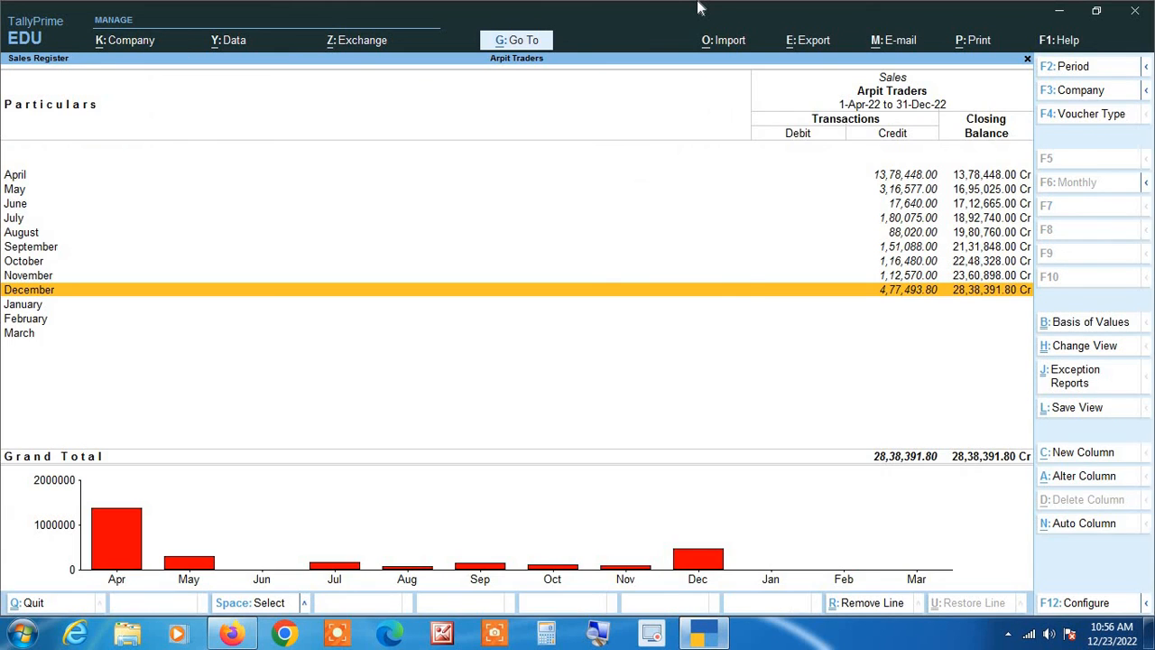
{"action": "key", "text": "Escape"}
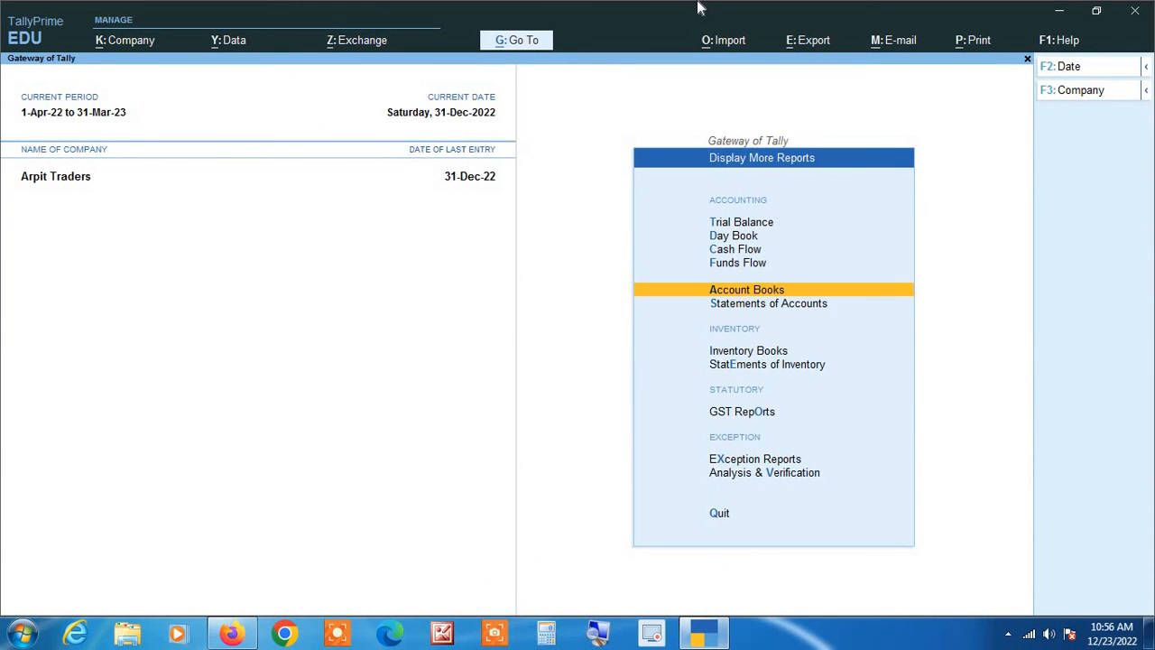
{"action": "key", "text": "Escape"}
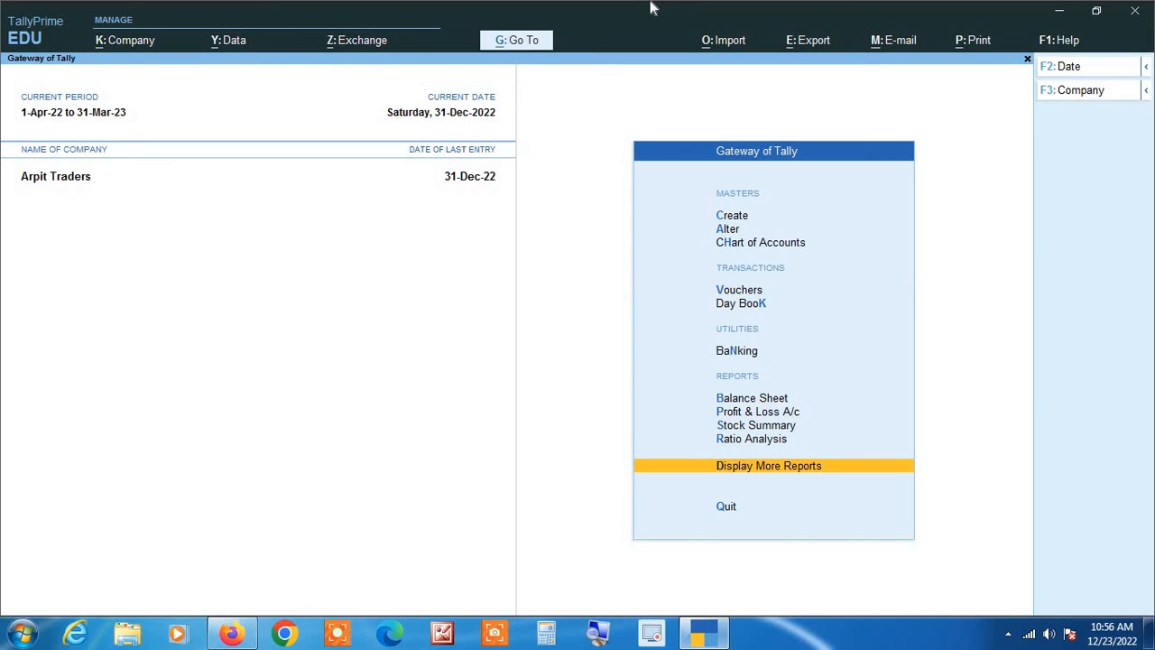